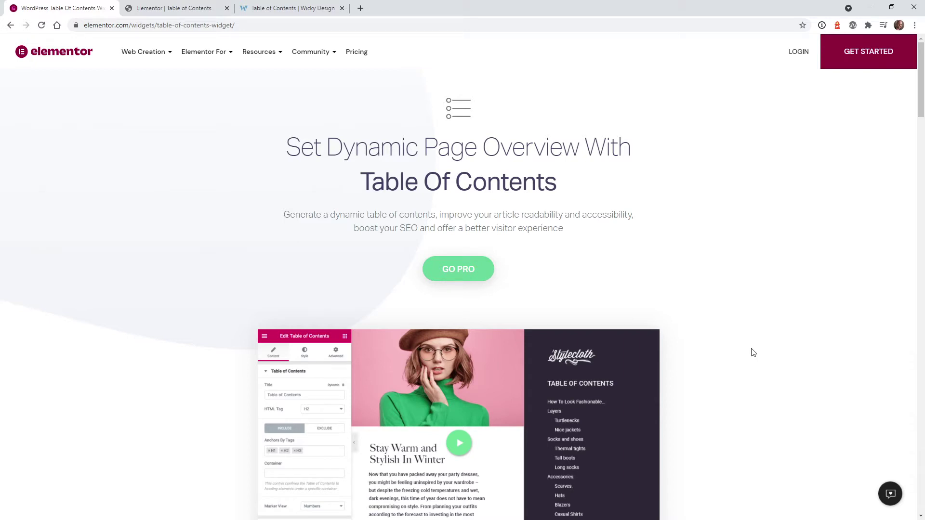
- On the published page, follow the table of contents links to examine how they jump to each article section
key(ctrl+3)
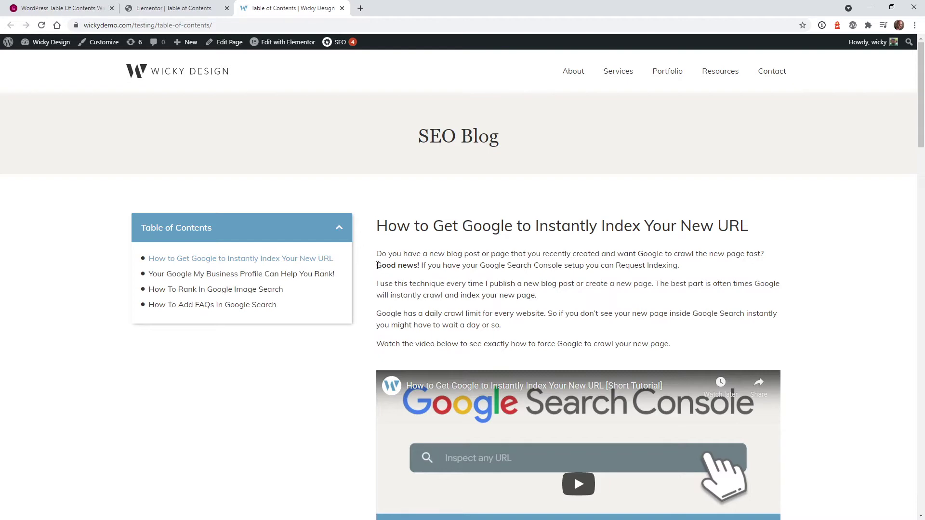
scroll(377, 266, down, 2)
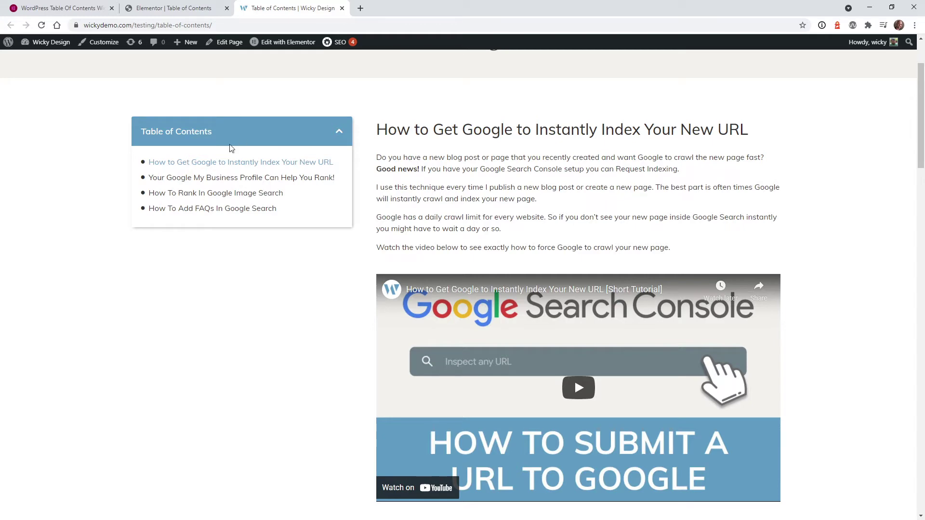
click(299, 177)
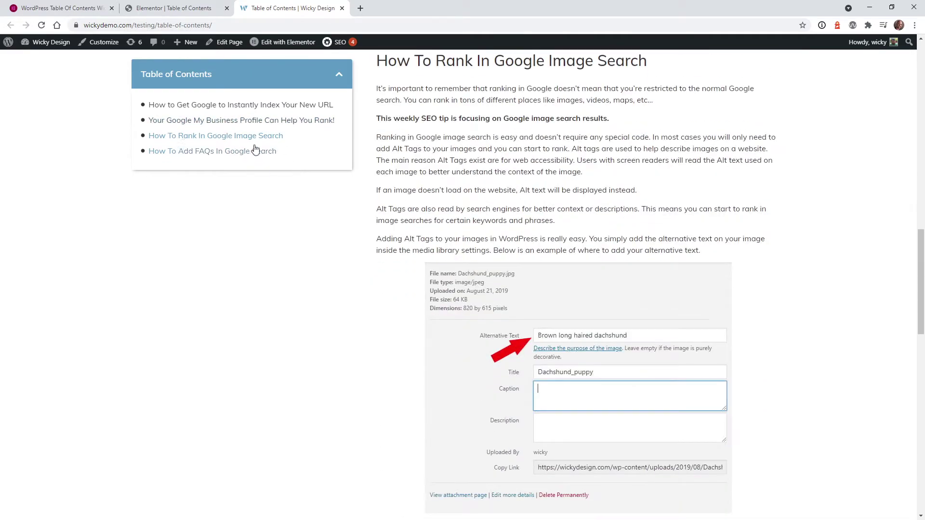
click(262, 122)
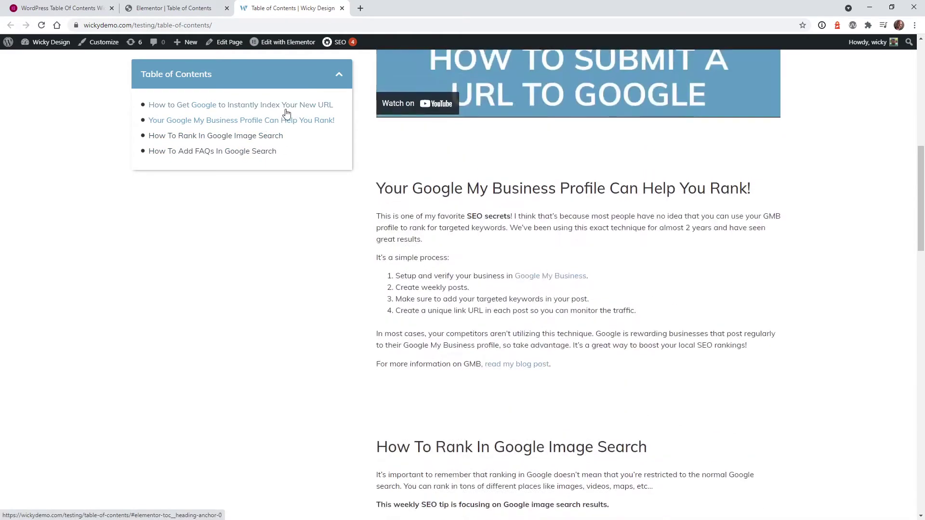
click(285, 110)
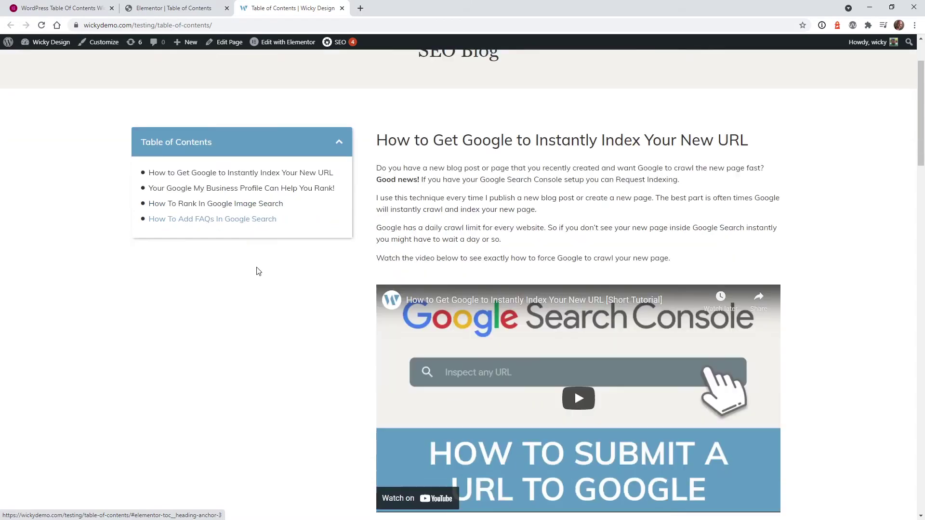
click(270, 219)
scroll(394, 253, down, 4)
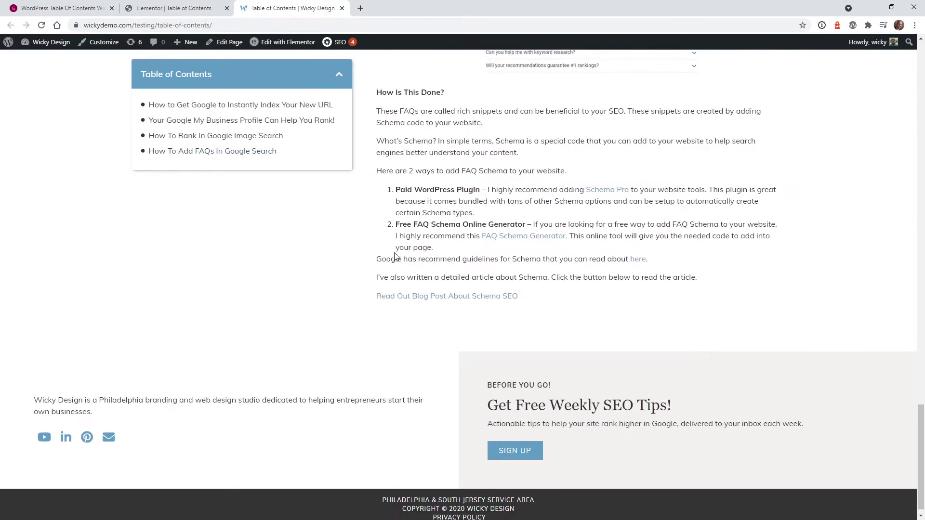
scroll(394, 255, up, 4)
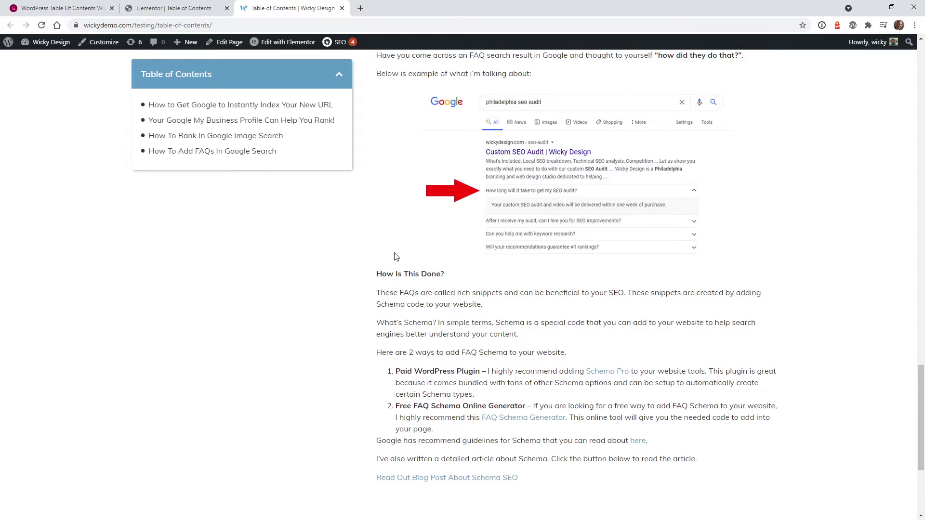
- Switch to the Elementor editor, open the Navigator, and place it below the Table of Contents widget
key(ctrl+shift+Tab)
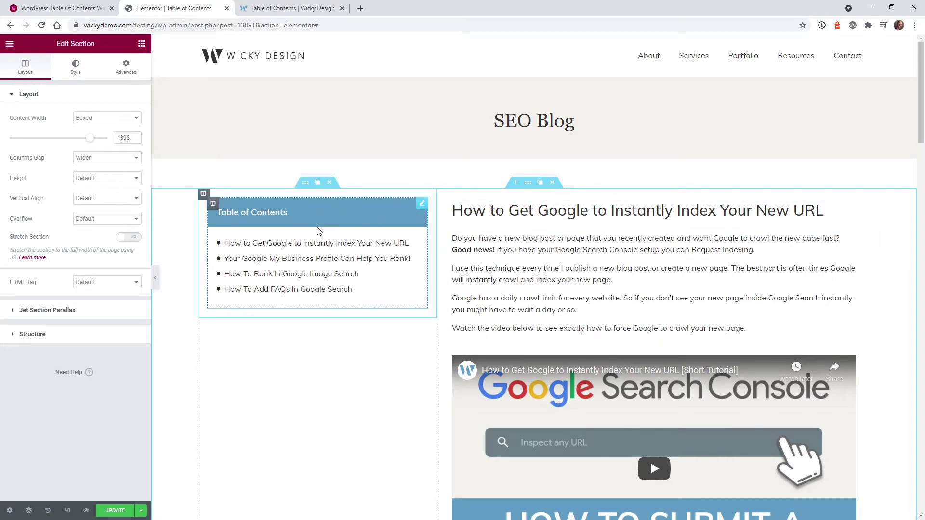
scroll(581, 214, down, 3)
scroll(582, 218, down, 8)
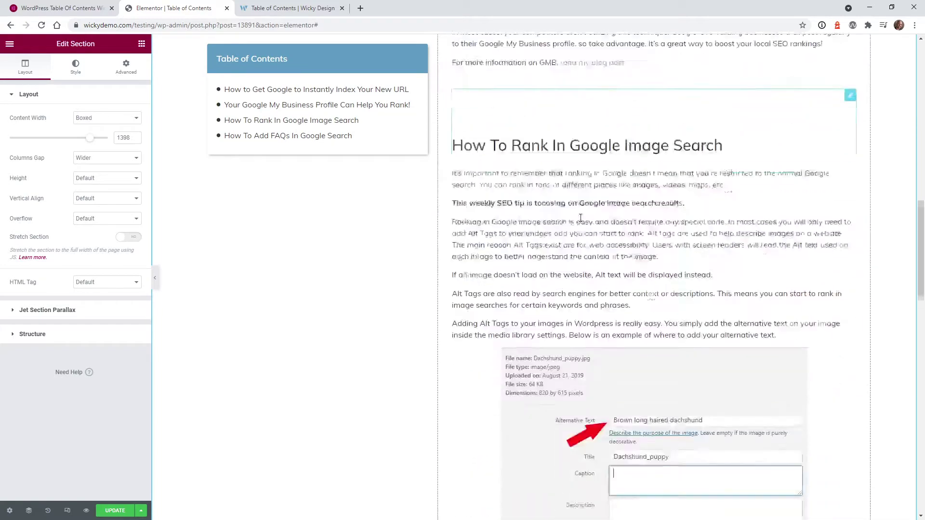
scroll(582, 218, up, 10)
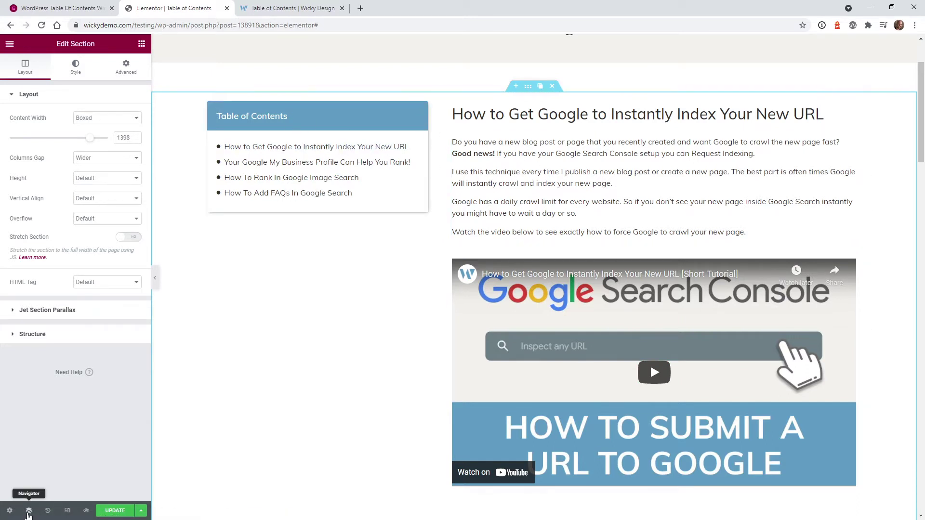
click(28, 510)
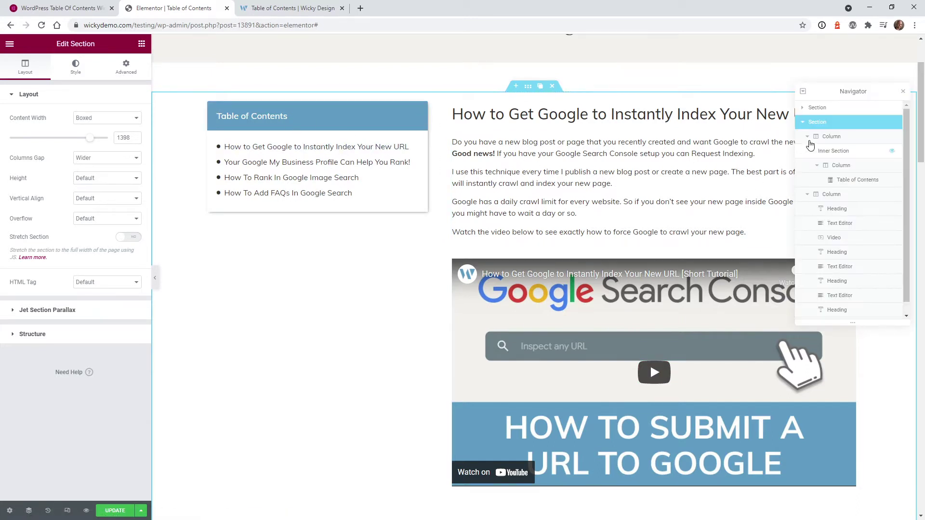
drag(846, 91, 317, 243)
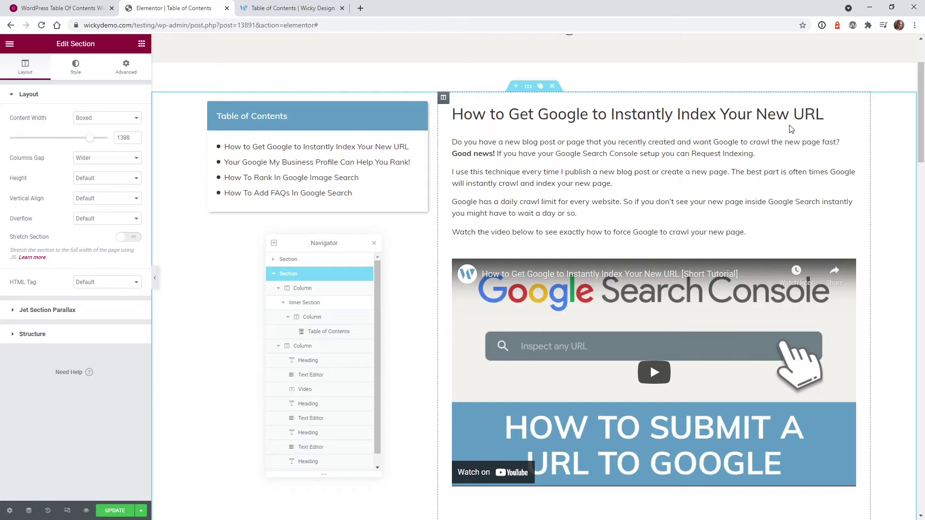
- Open the "How to Get Google to Instantly Index Your New URL" heading's settings and examine its HTML tag and the page's other headings
mouse_move(850, 115)
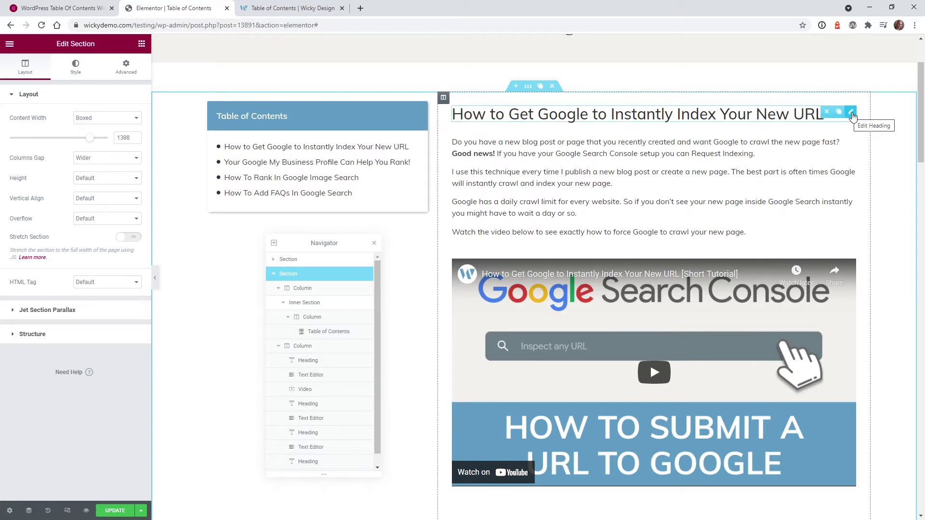
click(851, 113)
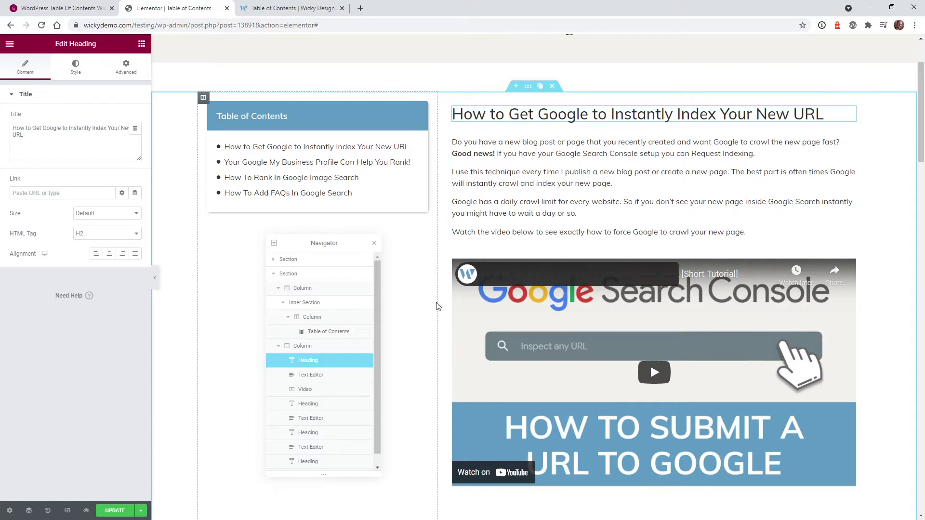
scroll(716, 197, down, 8)
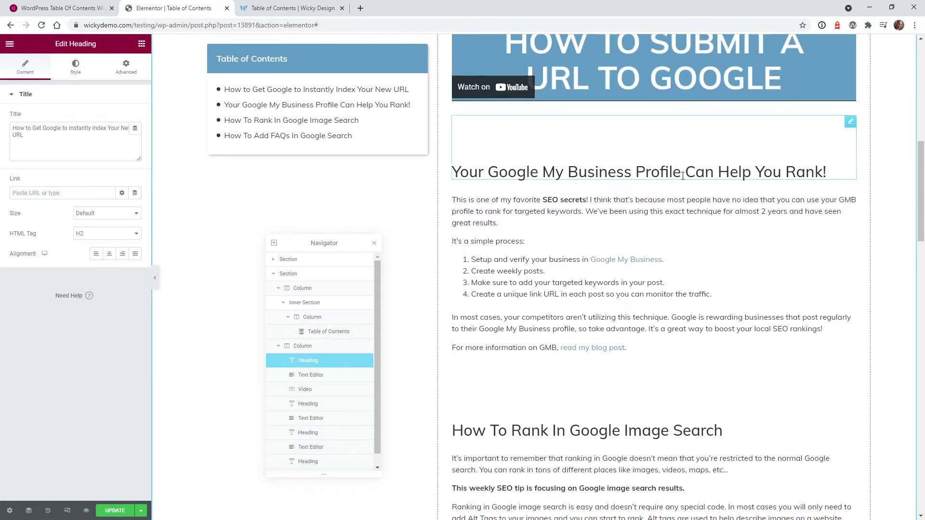
scroll(680, 332, up, 10)
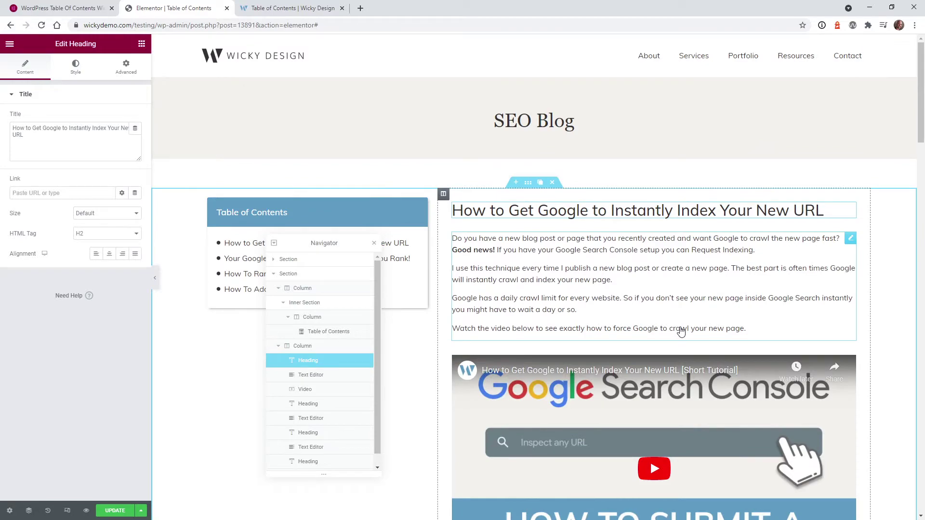
scroll(742, 210, down, 8)
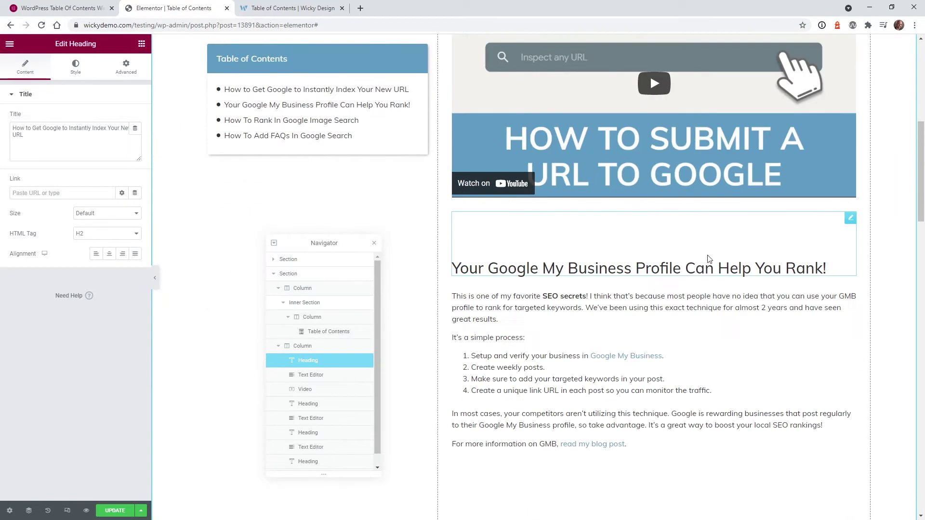
scroll(697, 265, down, 4)
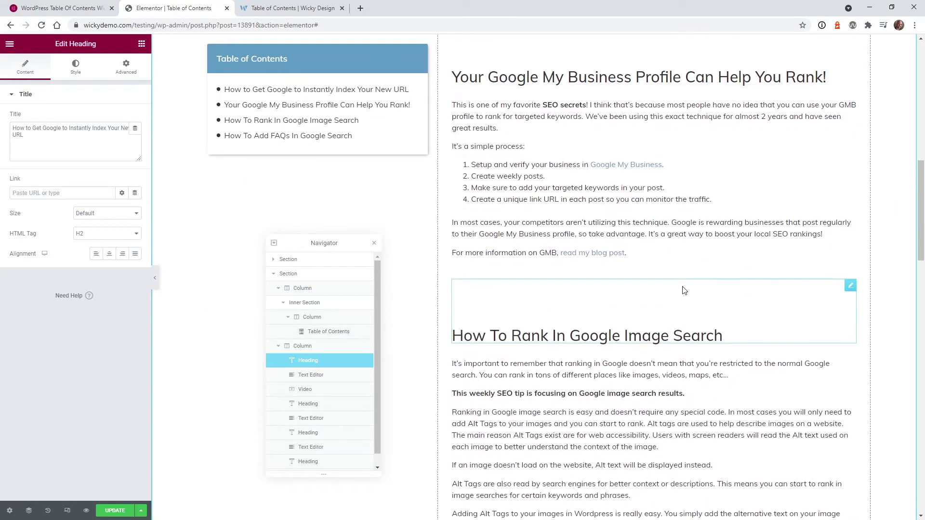
scroll(679, 299, up, 10)
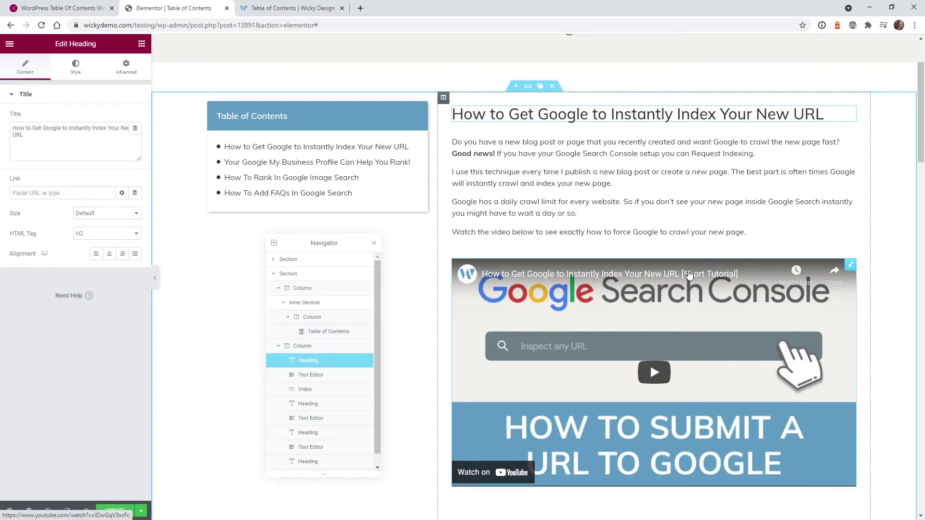
scroll(689, 275, up, 2)
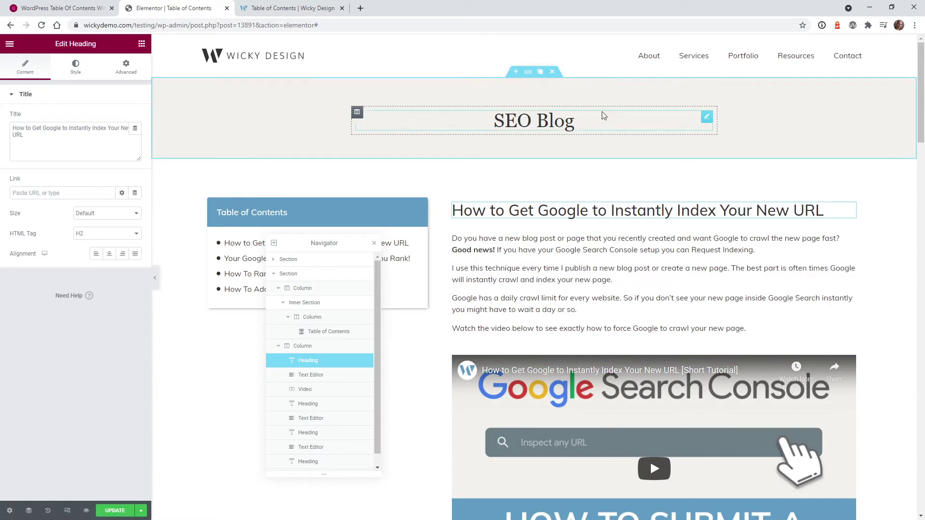
- Check the HTML tag in the content settings of the "Your Google My Business Profile Can Help You Rank!" heading
scroll(619, 169, down, 6)
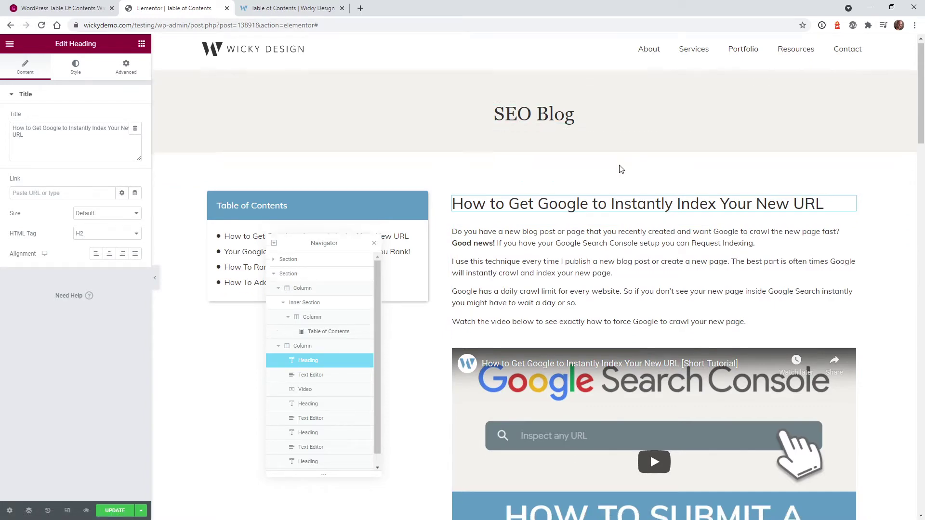
scroll(668, 144, down, 2)
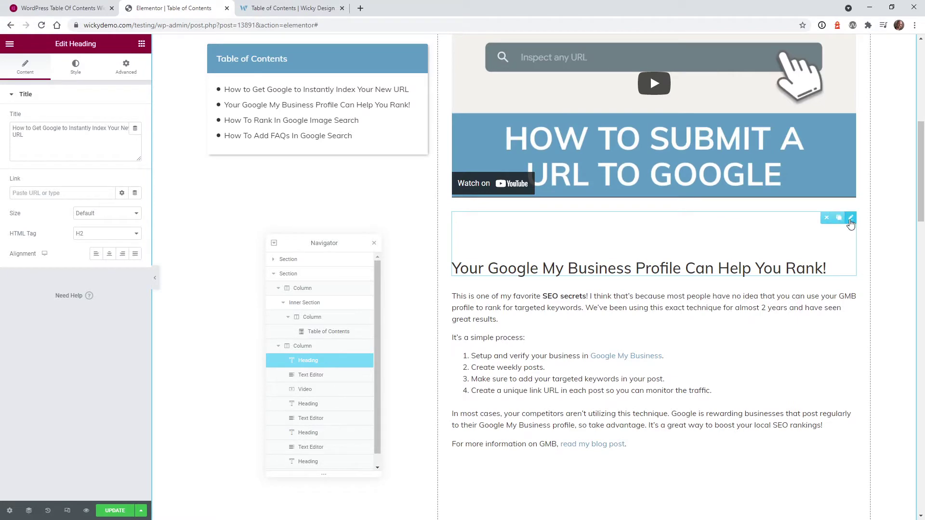
click(851, 218)
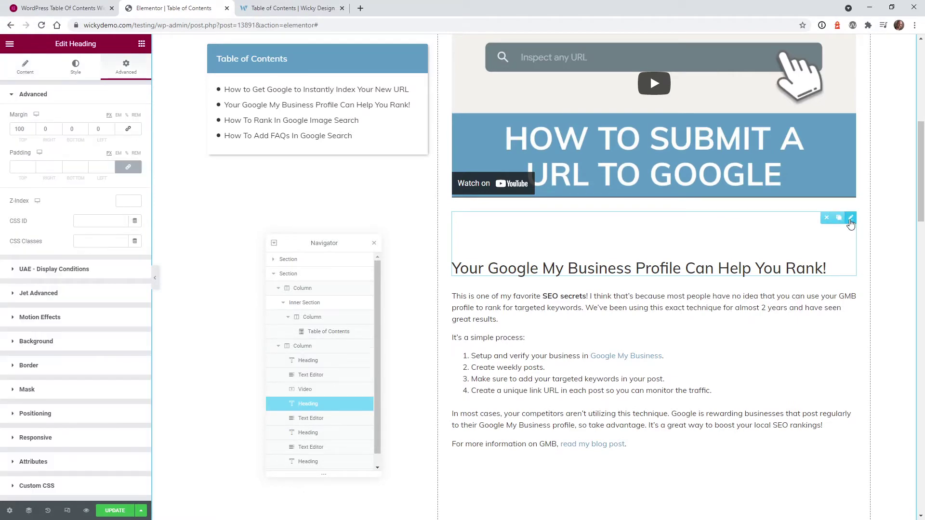
click(25, 67)
- Check the HTML tag in the content settings of the "How To Add FAQs In Google Search" heading
scroll(488, 264, down, 20)
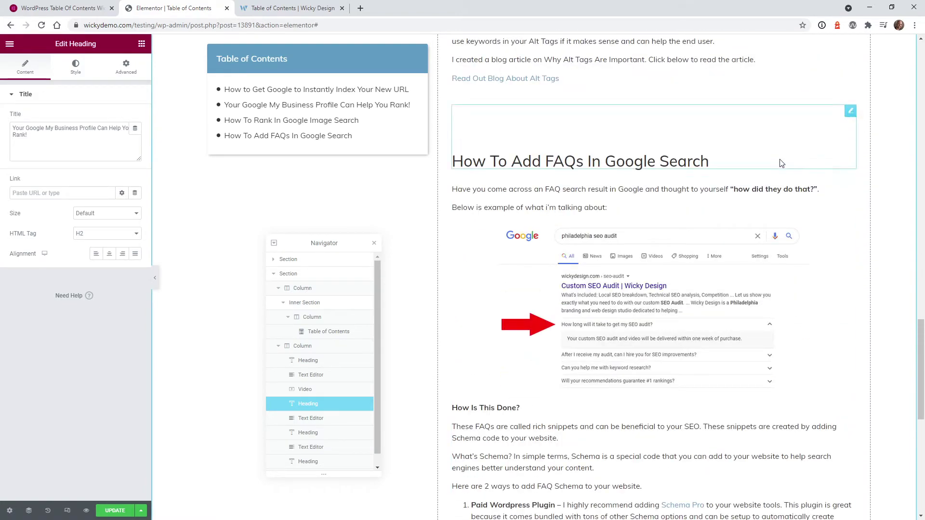
click(780, 161)
click(24, 71)
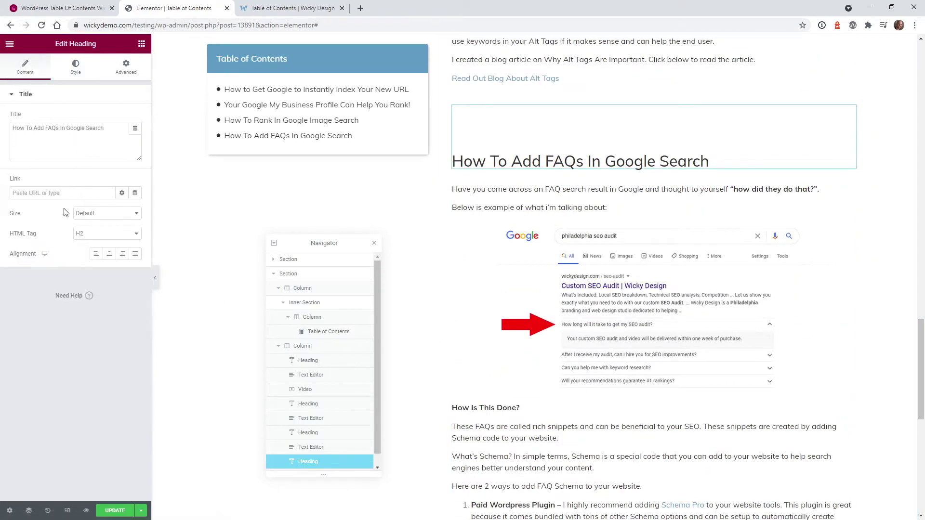
scroll(636, 273, down, 8)
scroll(635, 273, up, 20)
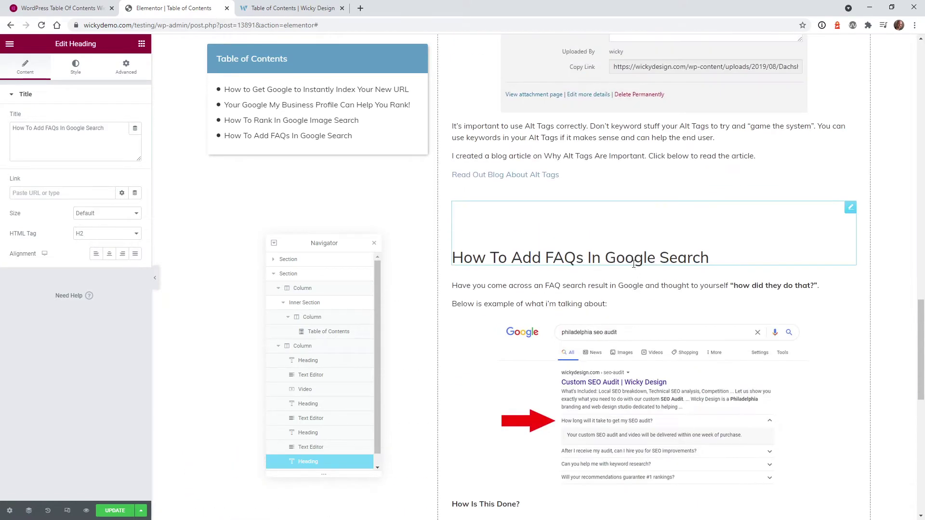
scroll(650, 217, up, 11)
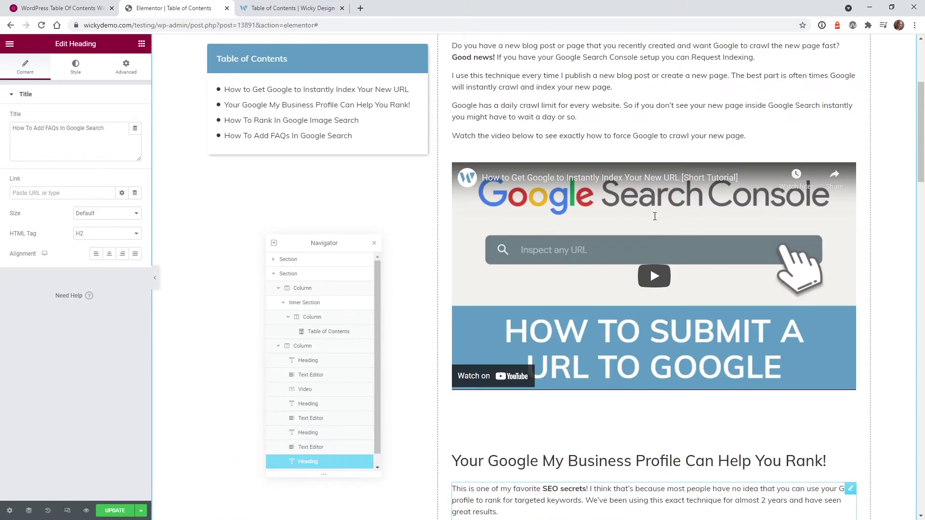
- Open the Table of Contents widget's settings and examine the HTML tag options for its title
scroll(650, 217, down, 3)
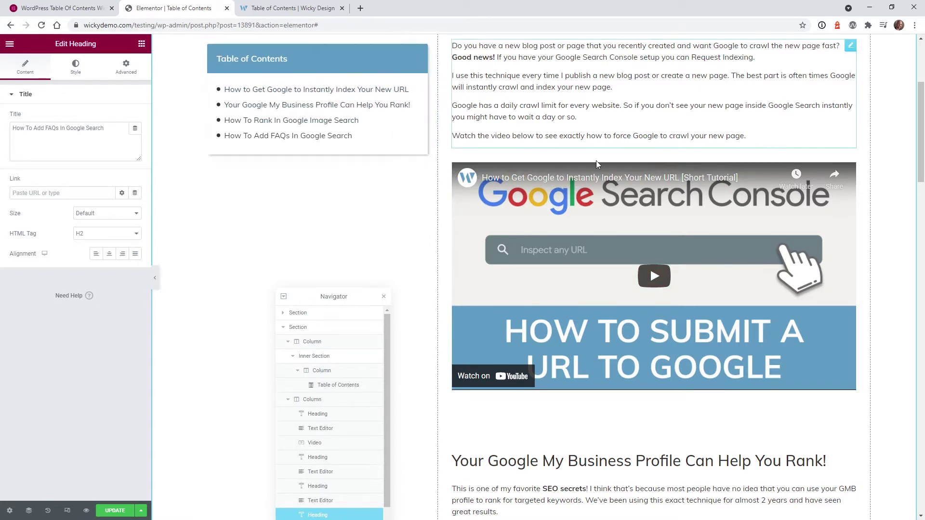
scroll(598, 183, up, 3)
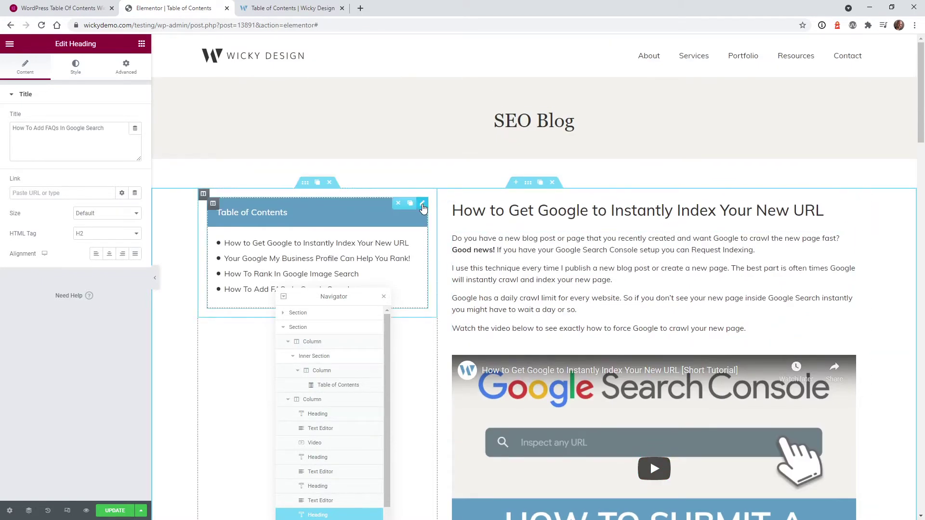
click(422, 204)
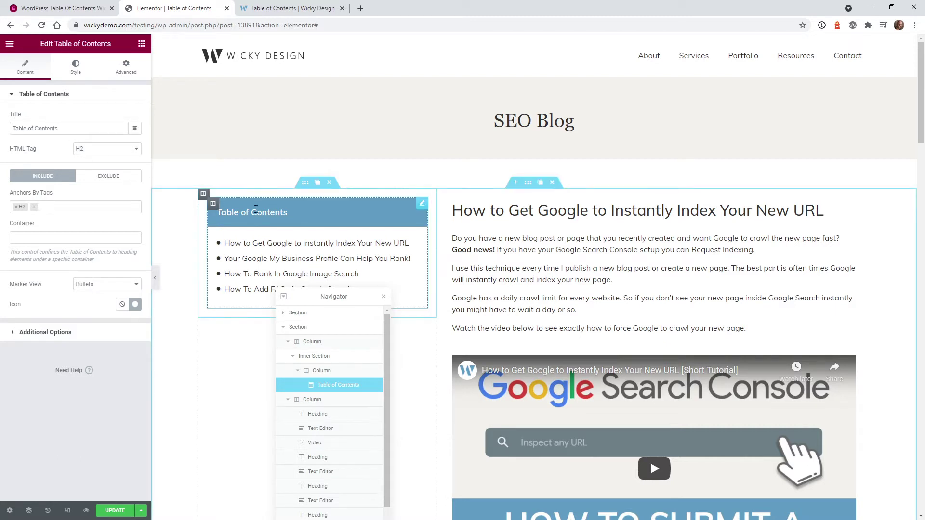
click(81, 150)
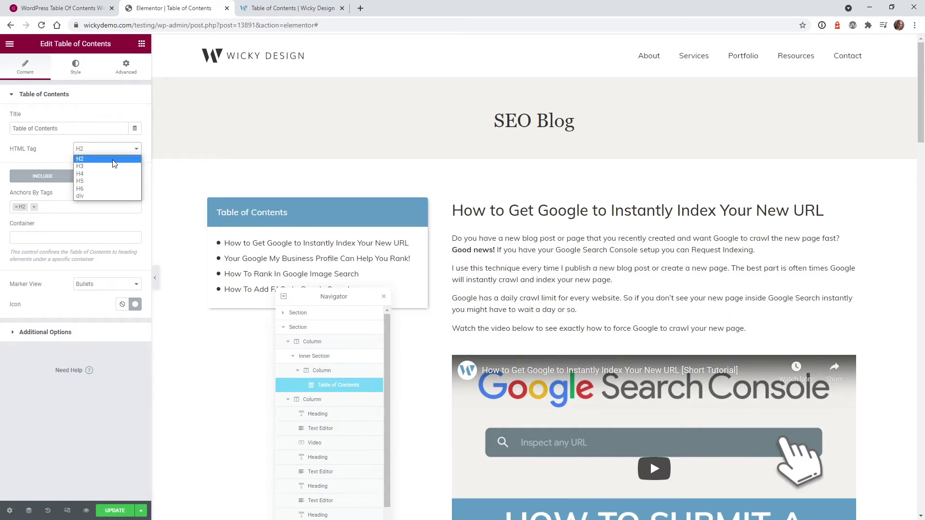
click(38, 149)
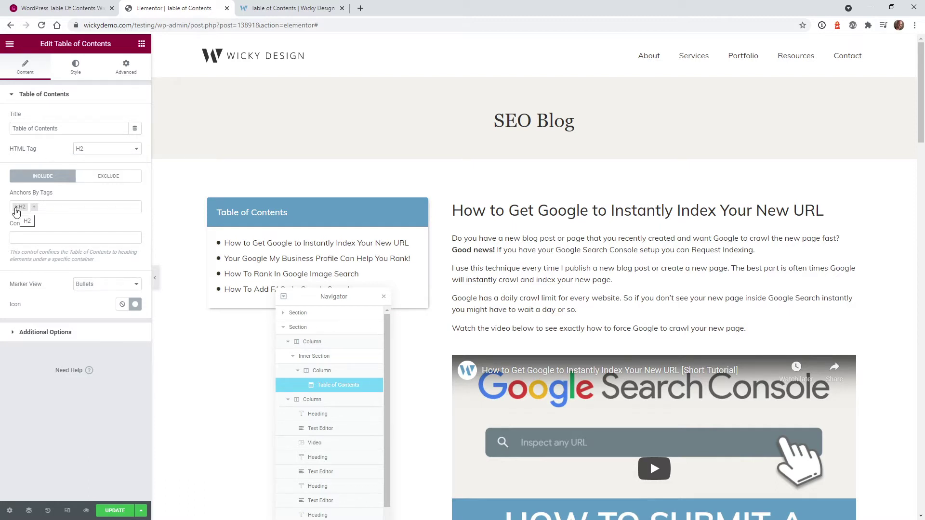
- Remove H2 from the Table of Contents widget's included anchor tags and add H2 back
click(16, 207)
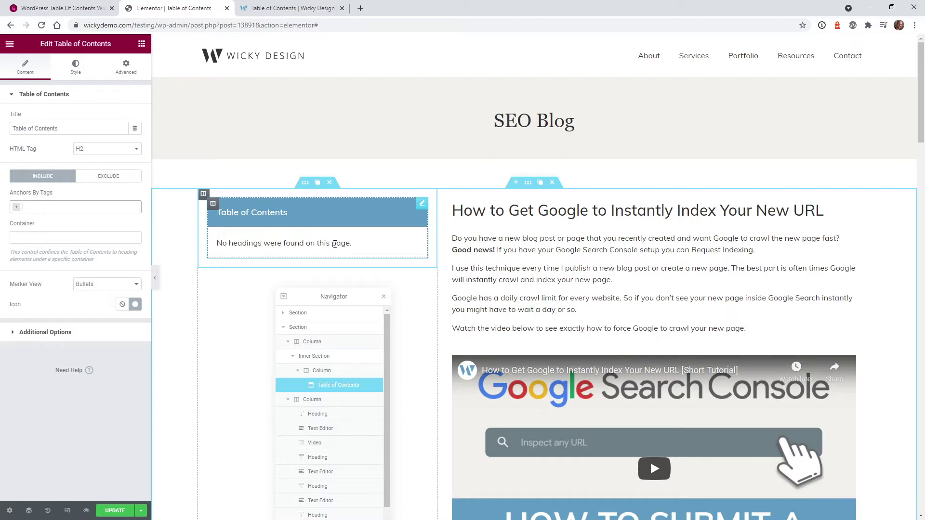
click(54, 206)
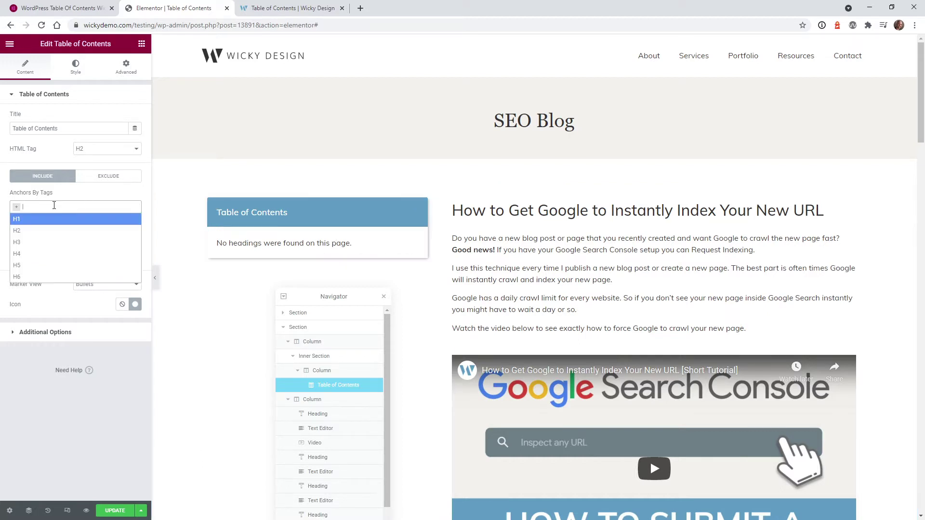
click(45, 231)
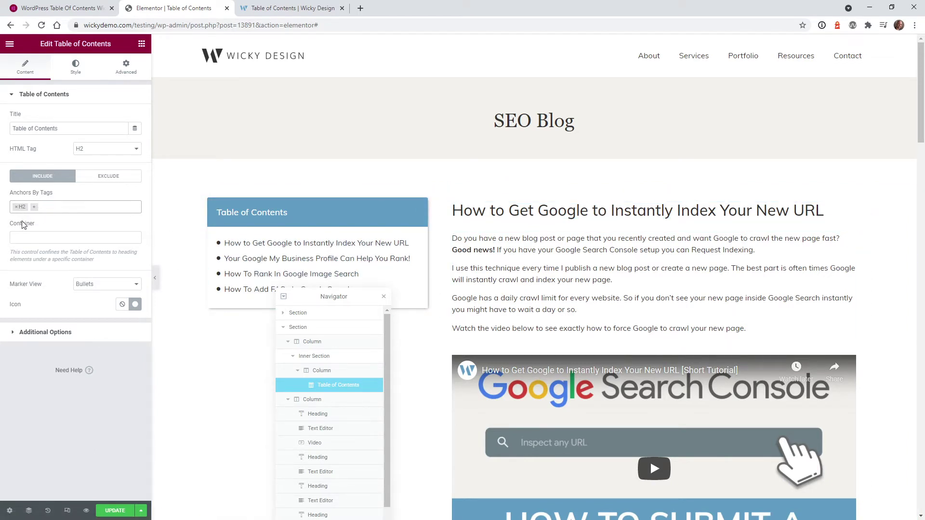
- Replace H2 with H3 in the Table of Contents widget's included anchor tags, and switch the tag back to H2
click(16, 207)
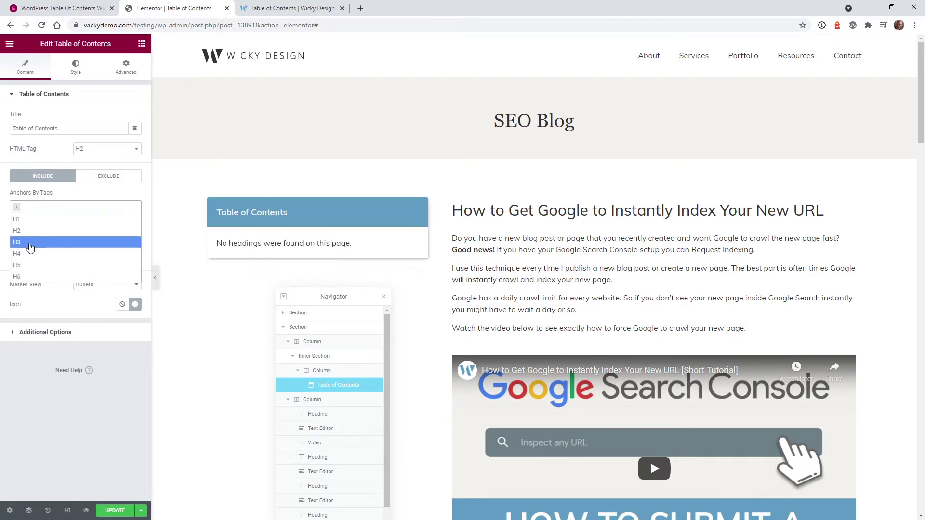
click(30, 242)
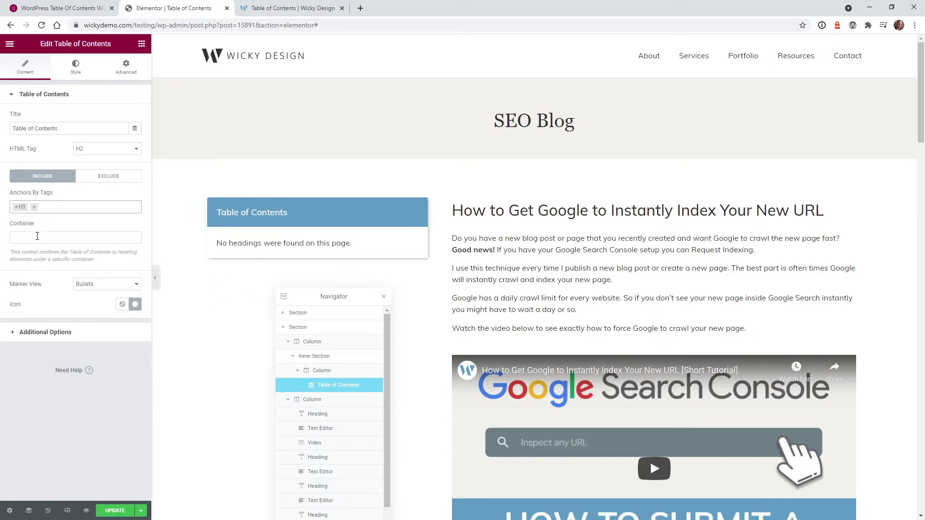
click(16, 207)
click(18, 230)
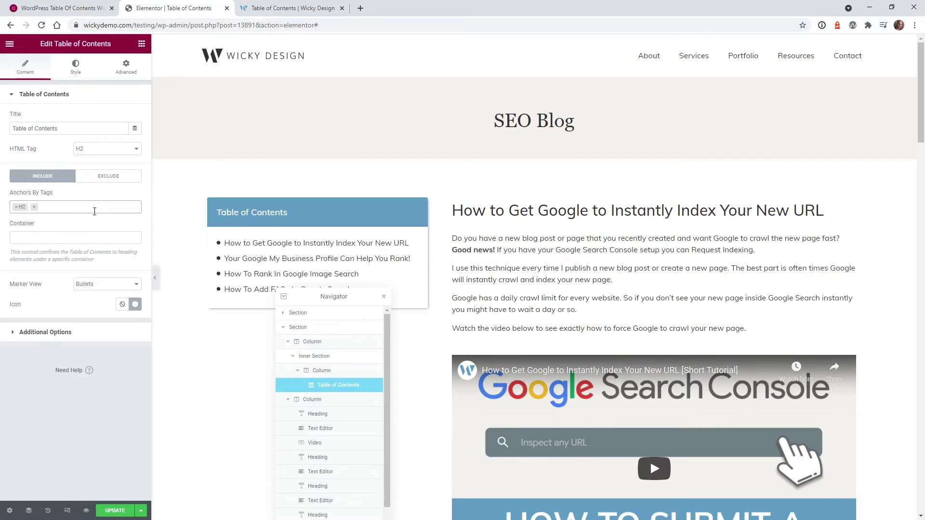
- Try the Numbers marker view for the table of contents list and set it back to Bullets
click(65, 237)
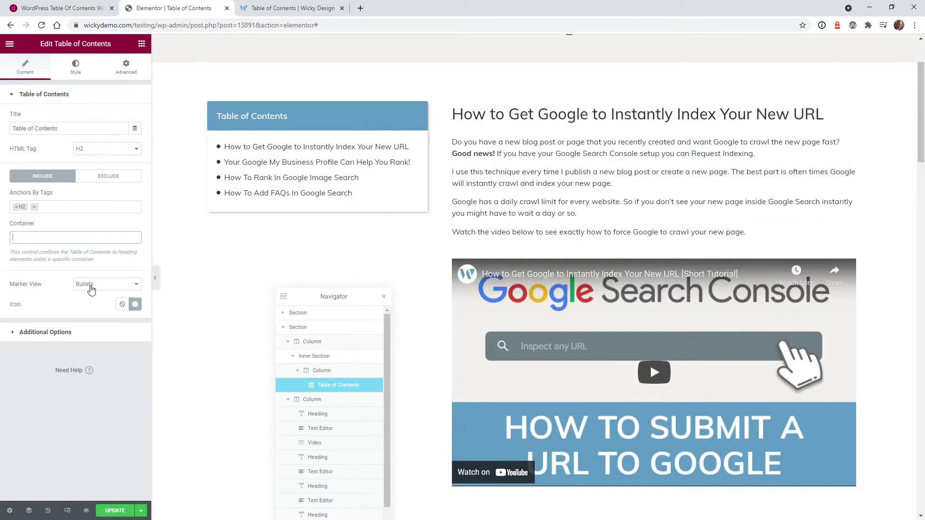
click(91, 285)
click(91, 293)
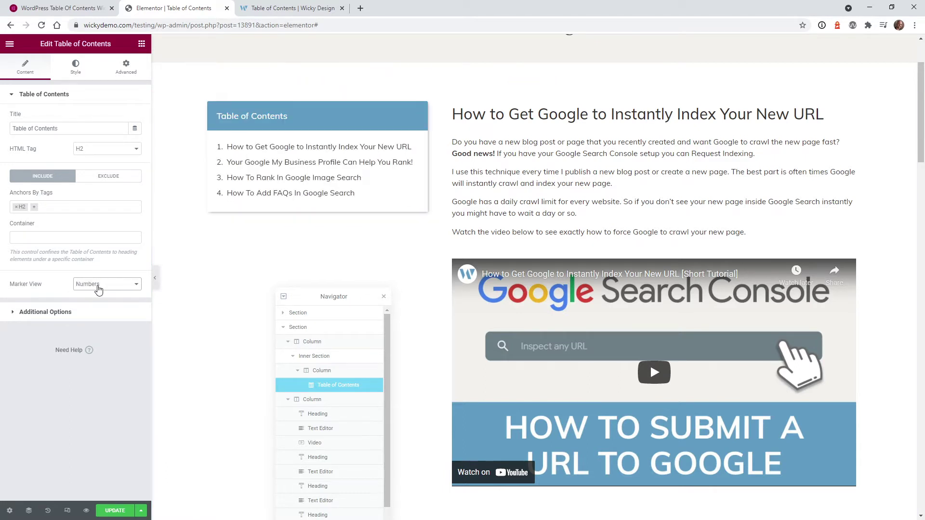
click(99, 286)
click(95, 300)
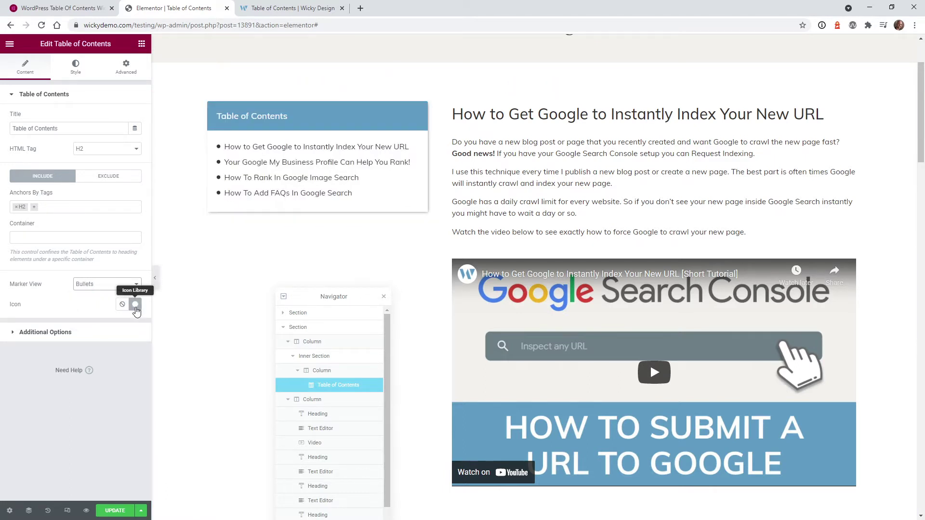
- Test Word Wrap in the additional options by enabling it, narrowing and widening the table of contents column, and disabling it
click(53, 333)
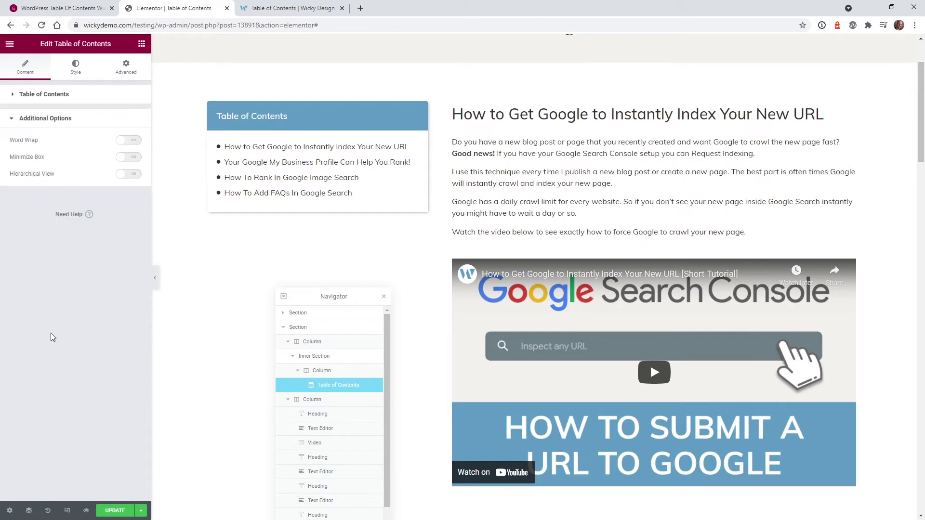
click(135, 143)
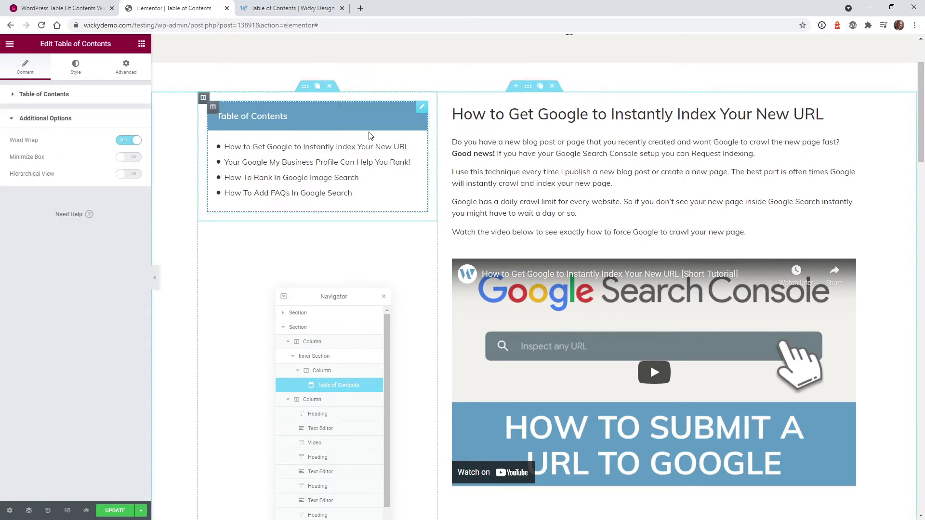
drag(437, 154, 422, 156)
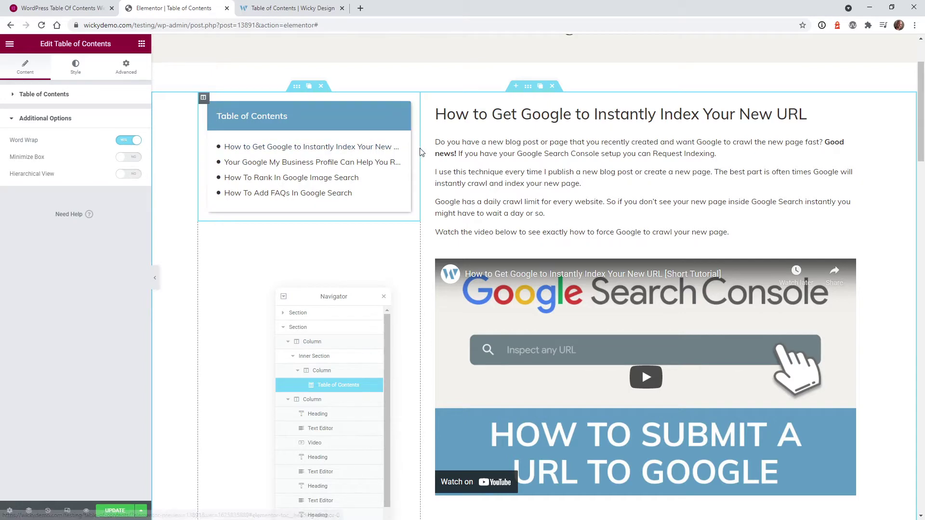
drag(421, 153, 359, 156)
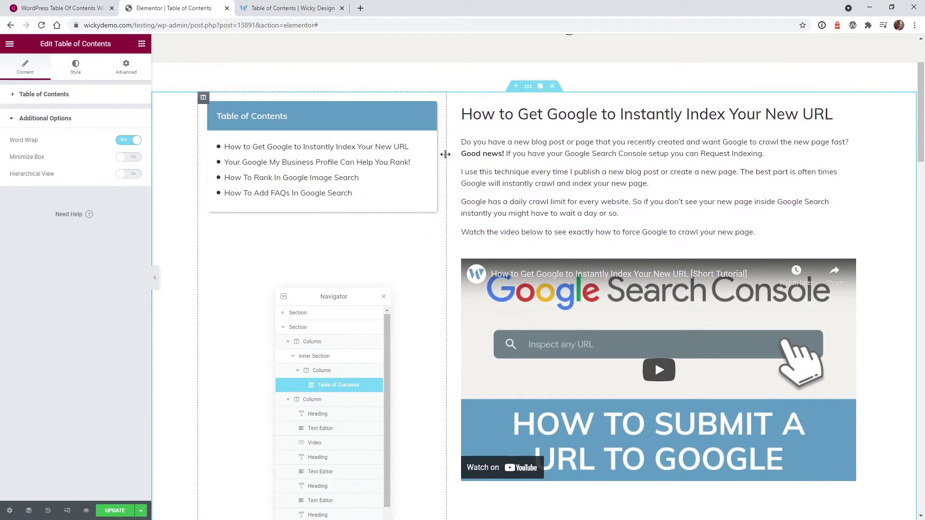
click(137, 142)
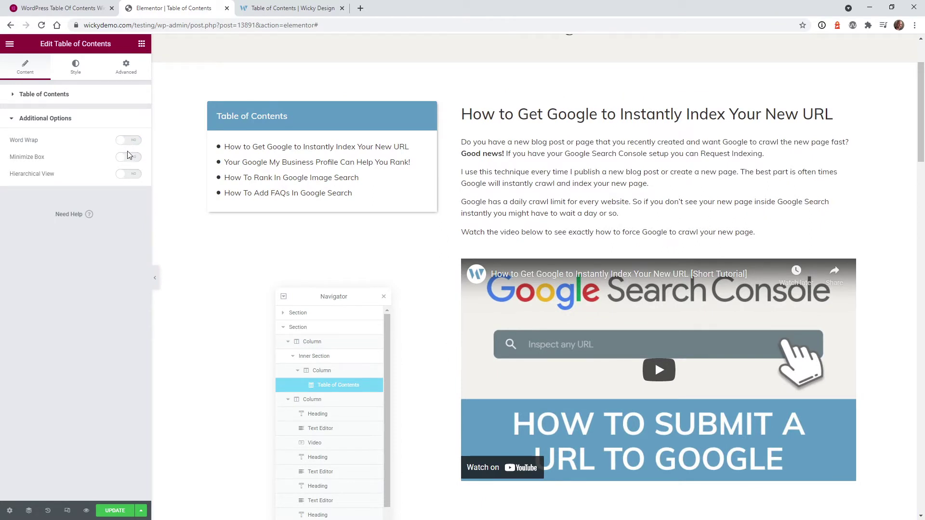
- Enable Minimize Box, collapse and expand the table of contents, disable the option, and switch Hierarchical View on and off
click(129, 159)
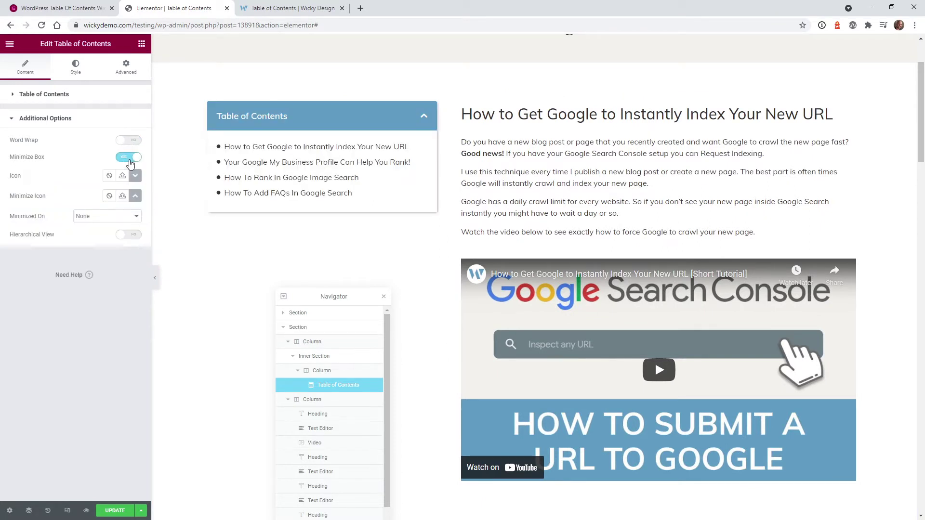
click(425, 119)
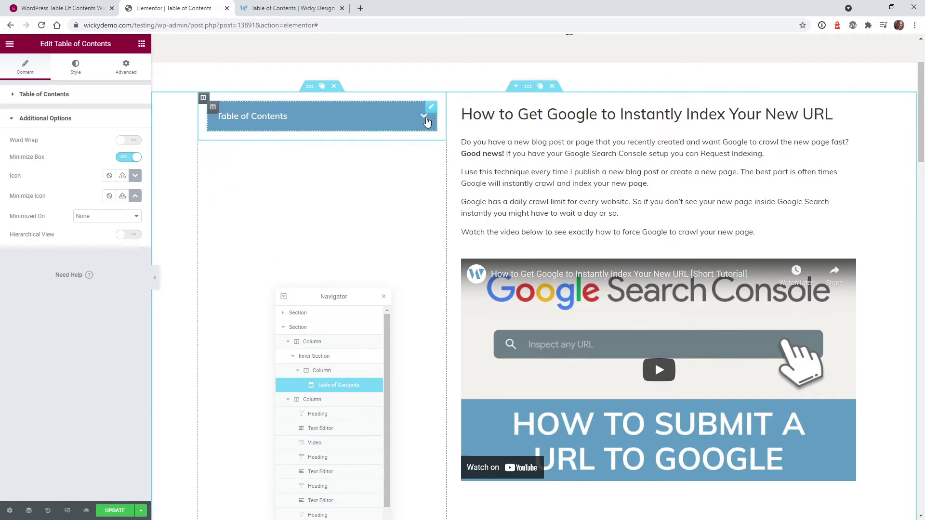
click(426, 121)
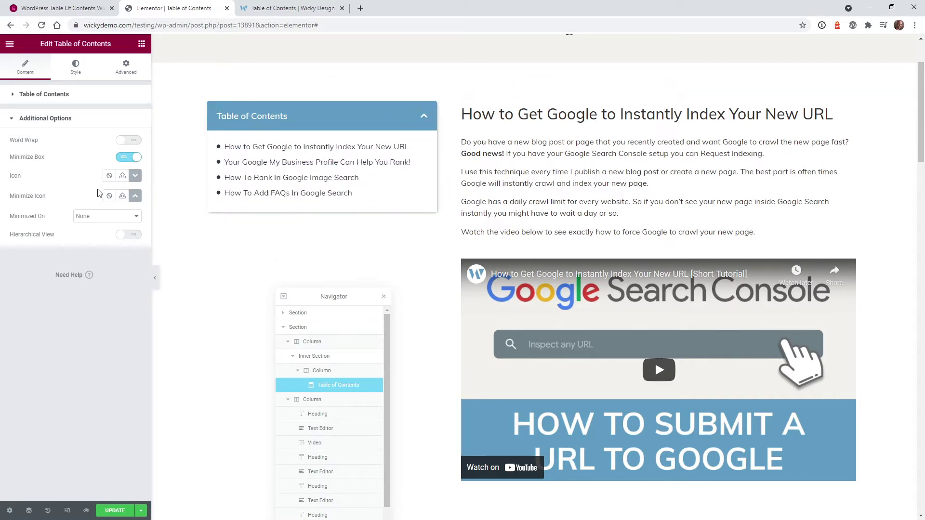
click(102, 217)
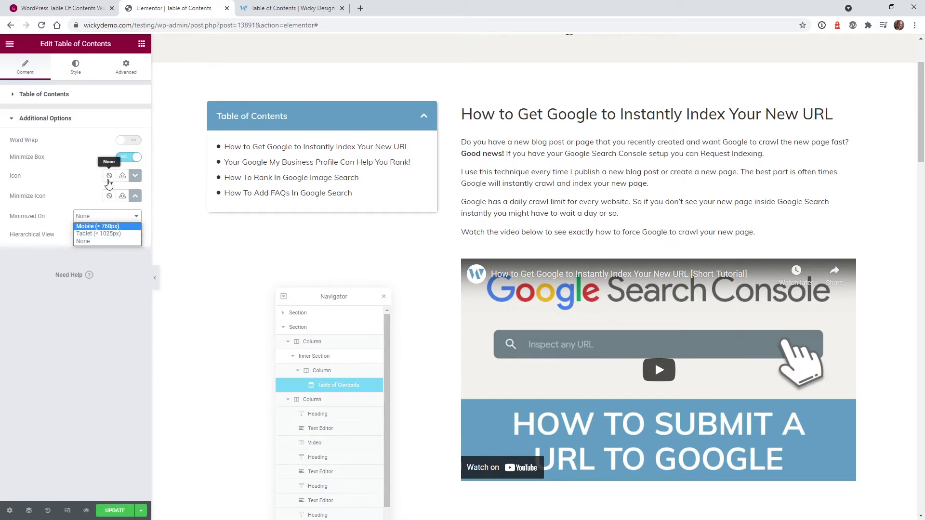
click(128, 159)
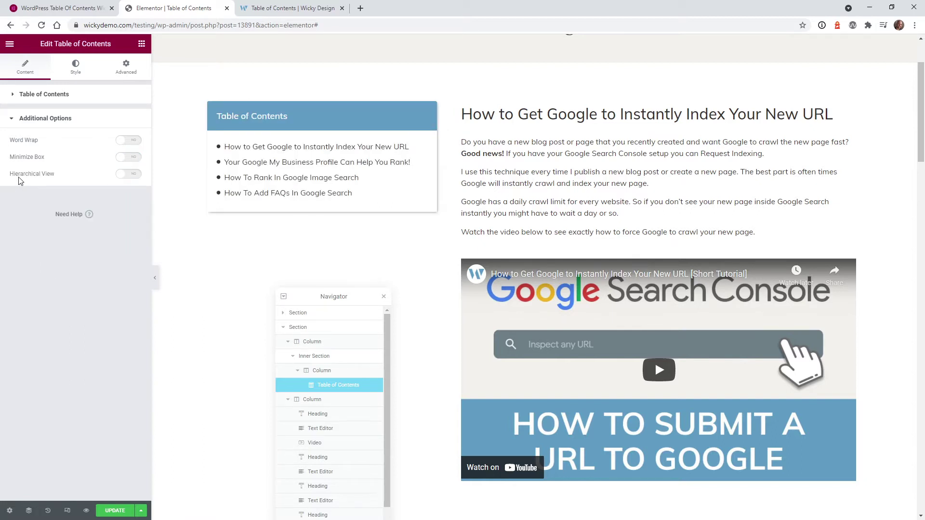
click(127, 174)
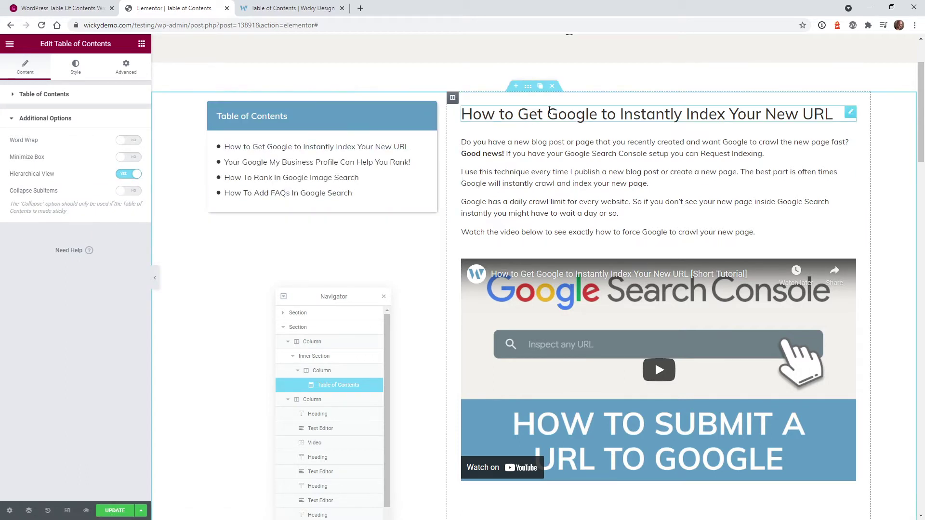
click(127, 176)
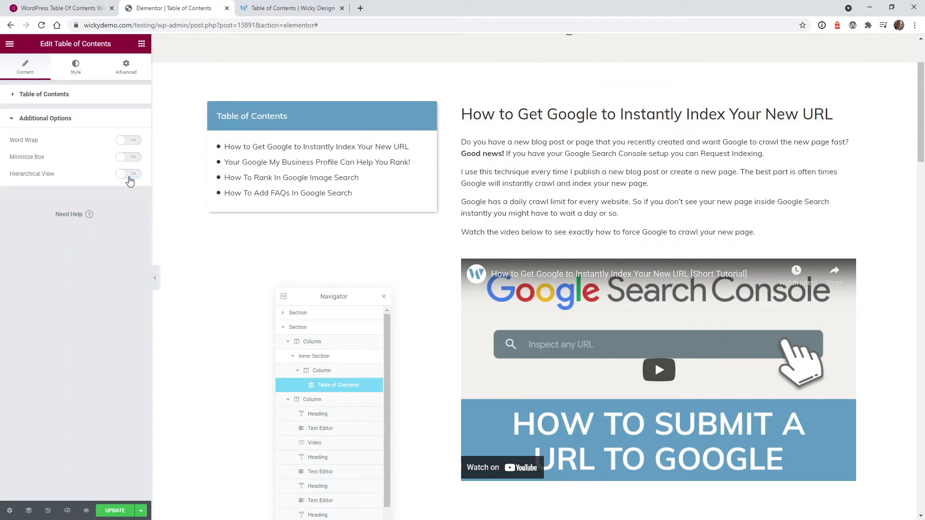
- Open the Table of Contents widget's exclusion settings and examine the Anchors By Selector option
click(44, 94)
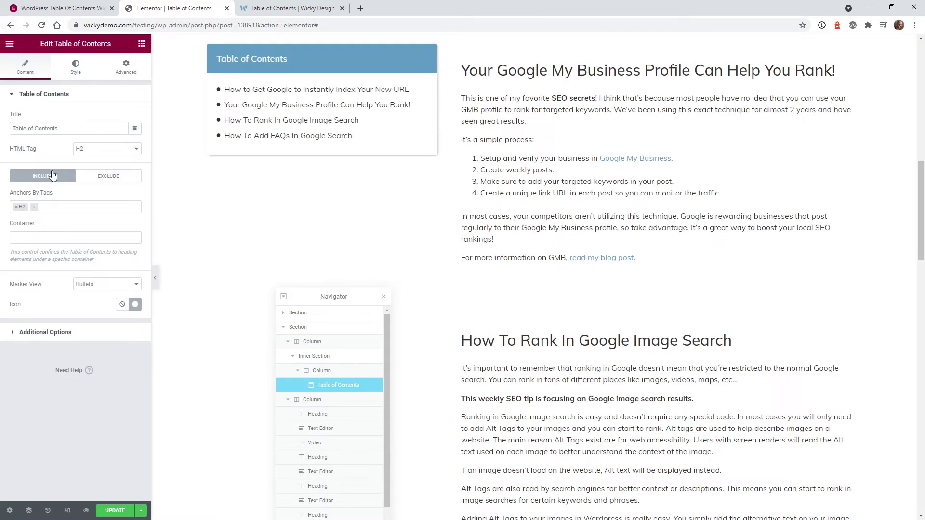
click(105, 176)
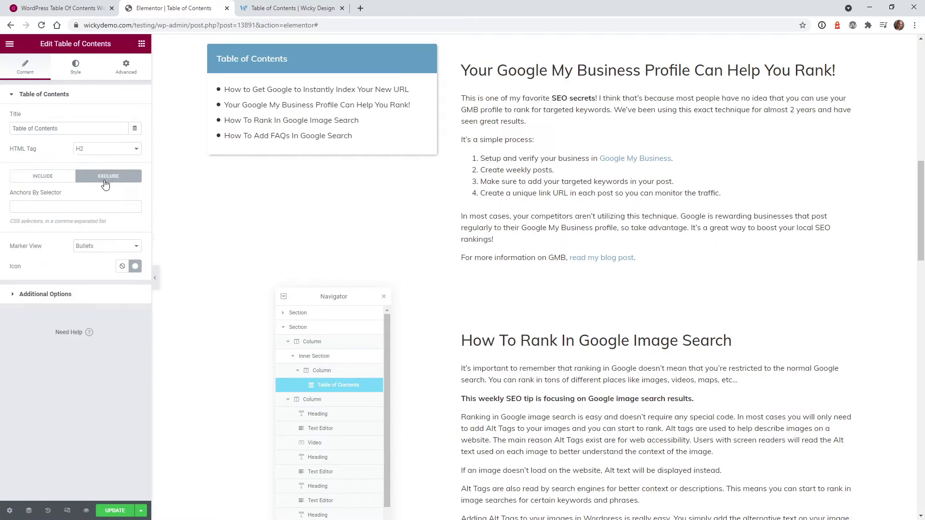
click(75, 204)
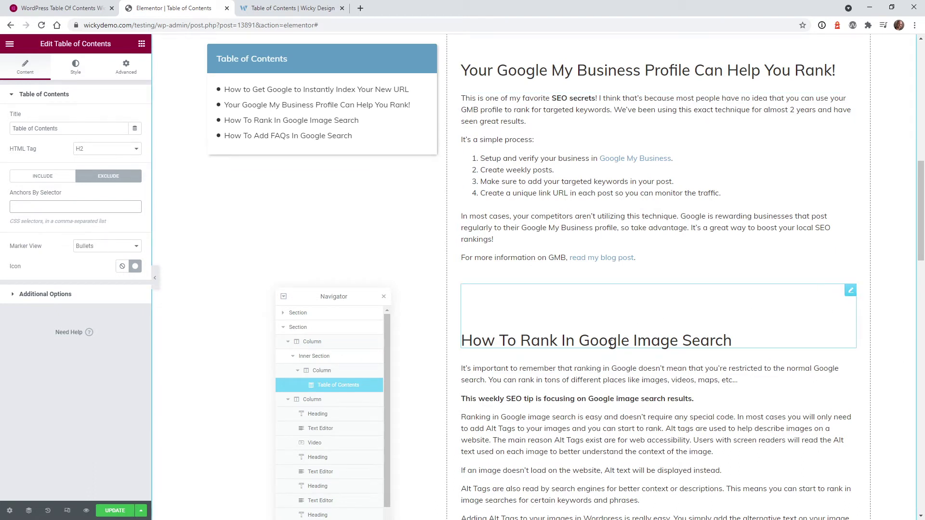
- Check the CSS class in the advanced settings of the "How To Rank In Google Image Search" heading
scroll(593, 324, down, 2)
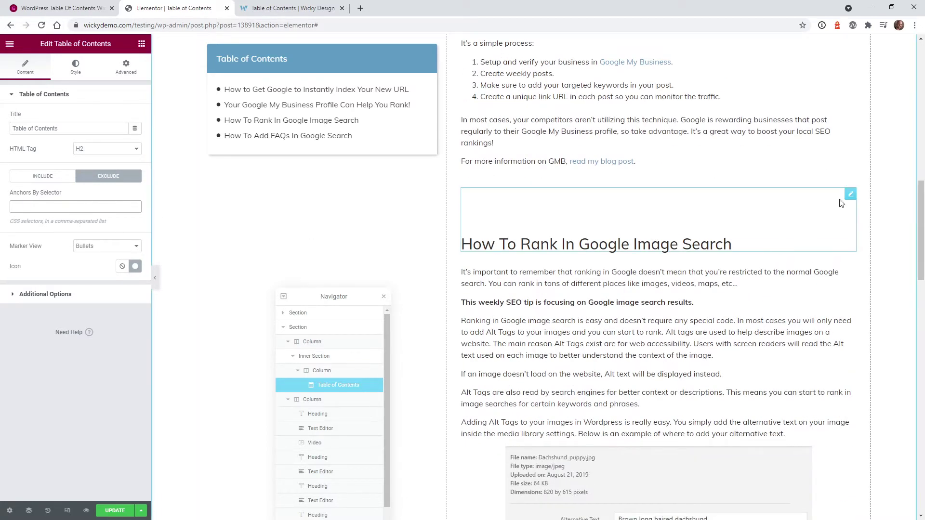
click(850, 195)
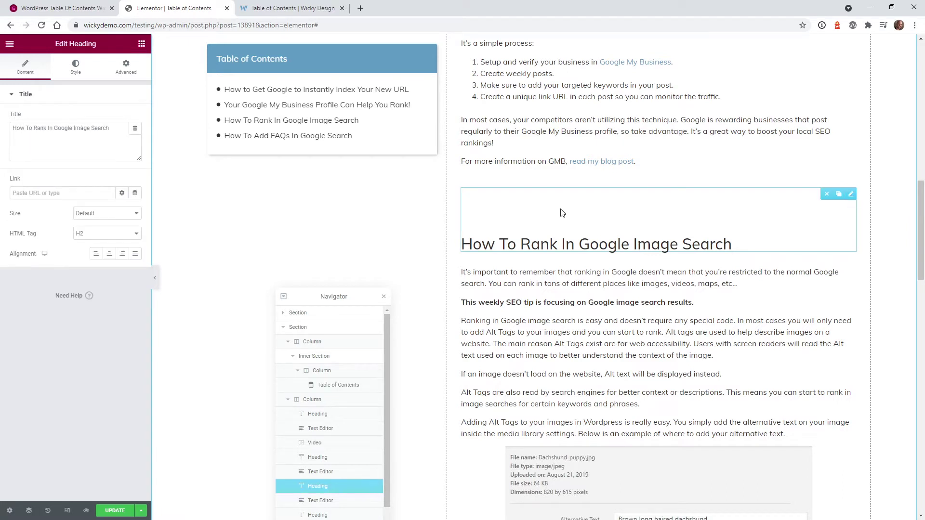
click(125, 68)
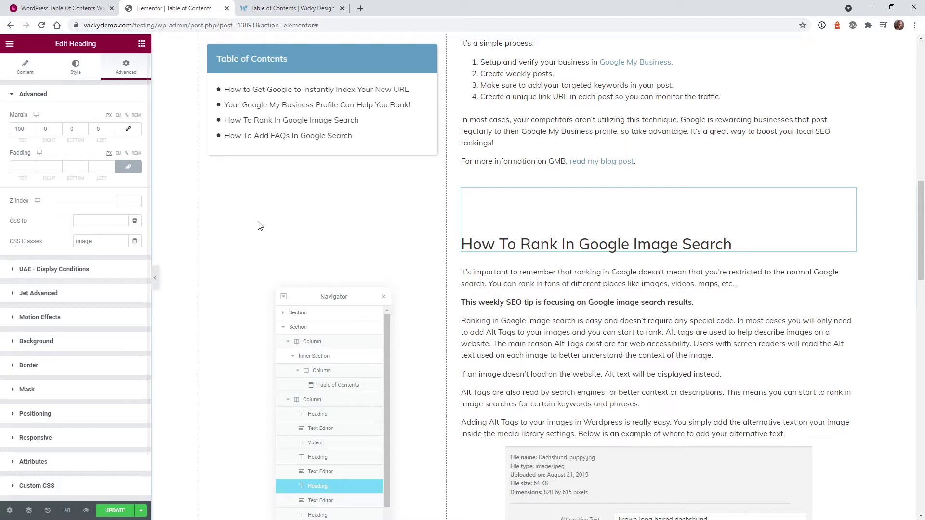
- Exclude the selector .image from the Table of Contents widget's anchors and clear the exclusion again
click(433, 51)
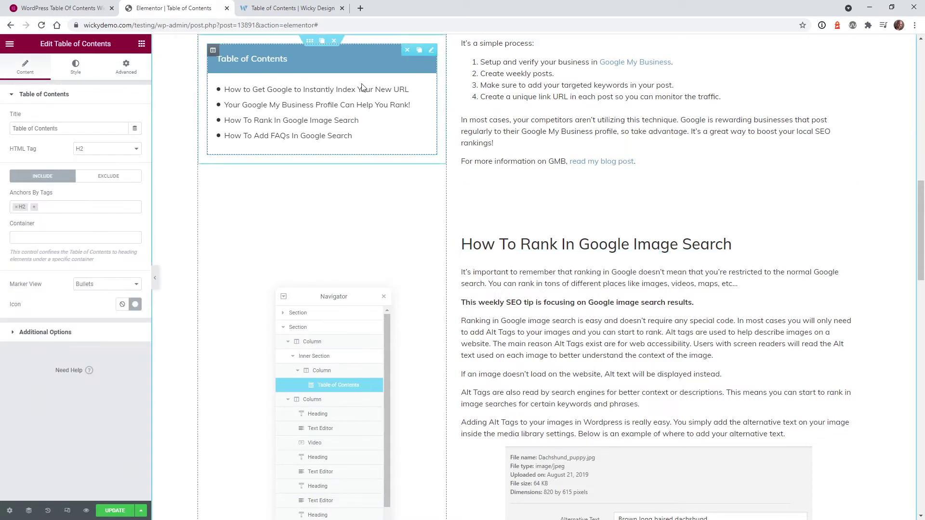
click(109, 179)
click(65, 208)
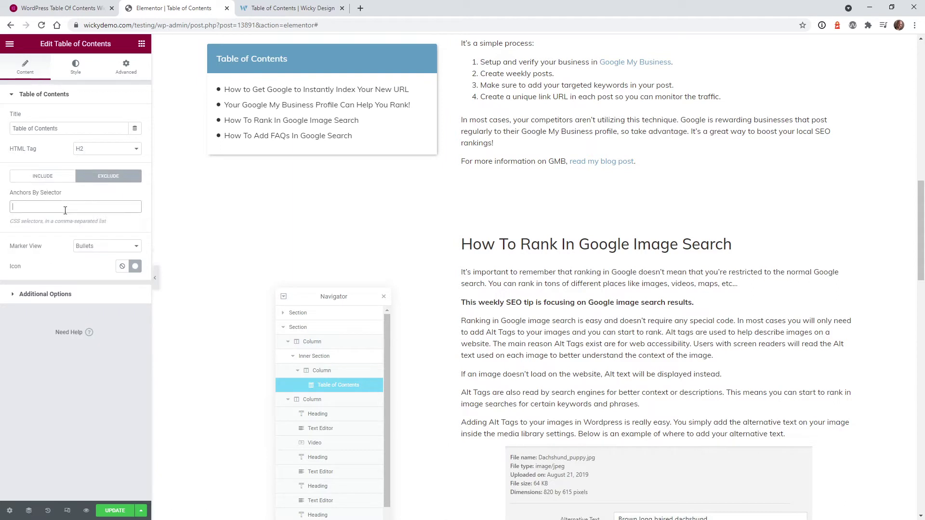
text(.image)
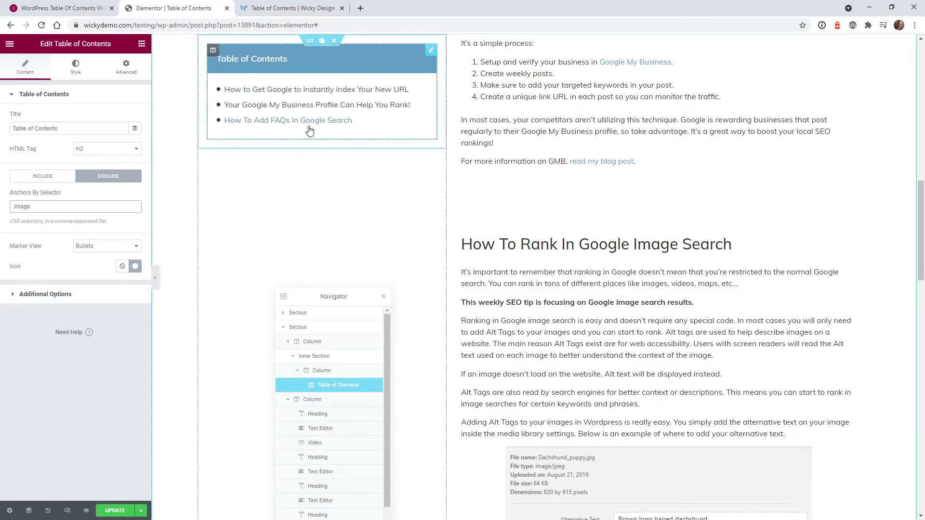
drag(30, 206, 16, 201)
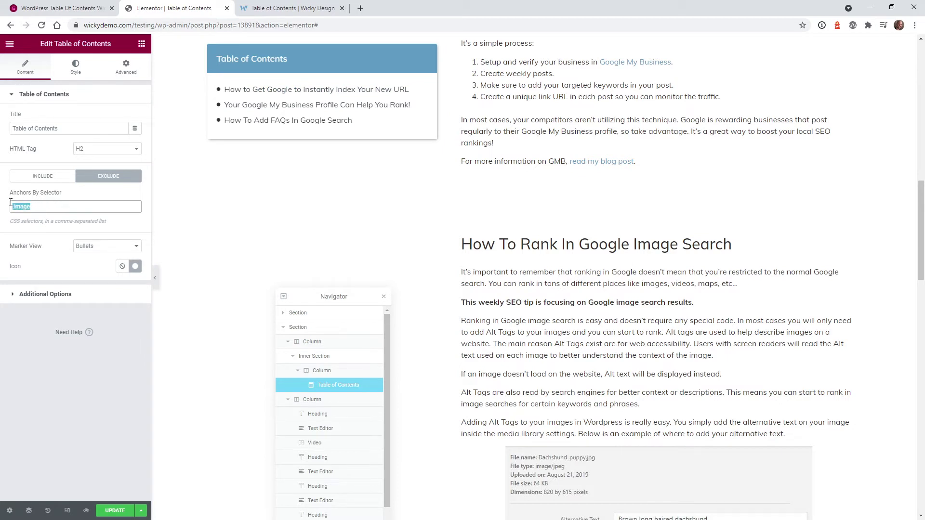
key(BackSpace)
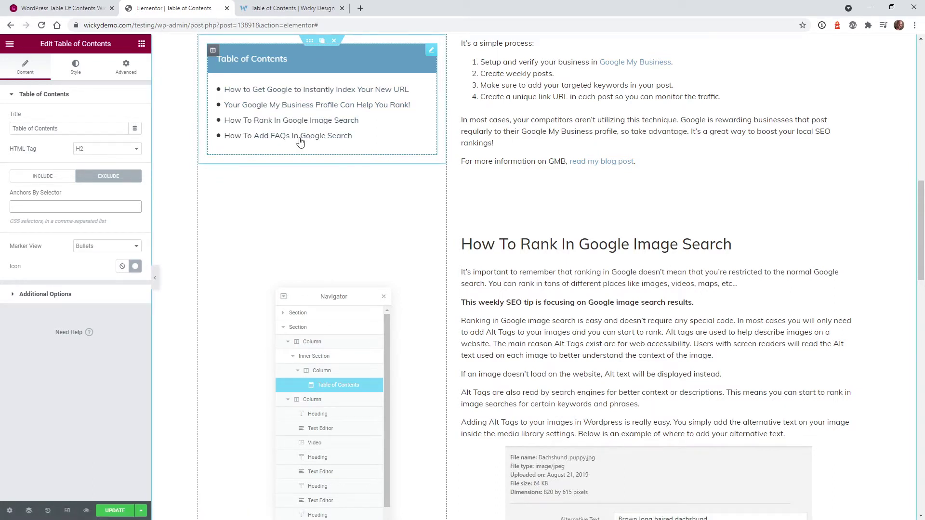
- Set the table of contents box's background color to red in the style settings and clear the color again
click(83, 70)
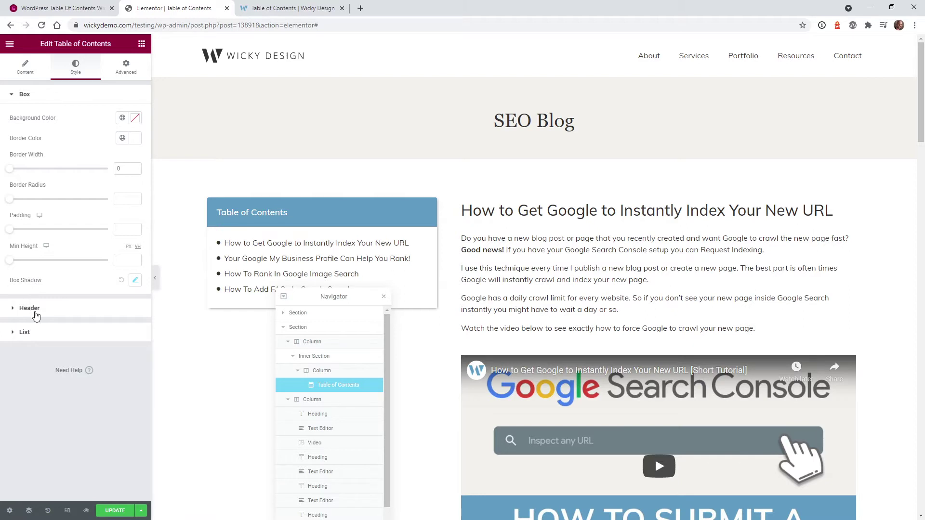
click(135, 118)
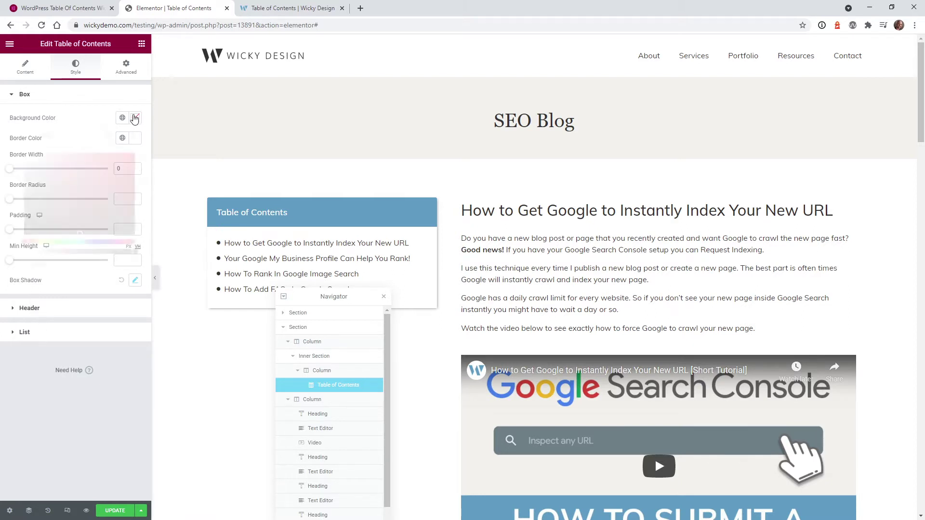
click(123, 161)
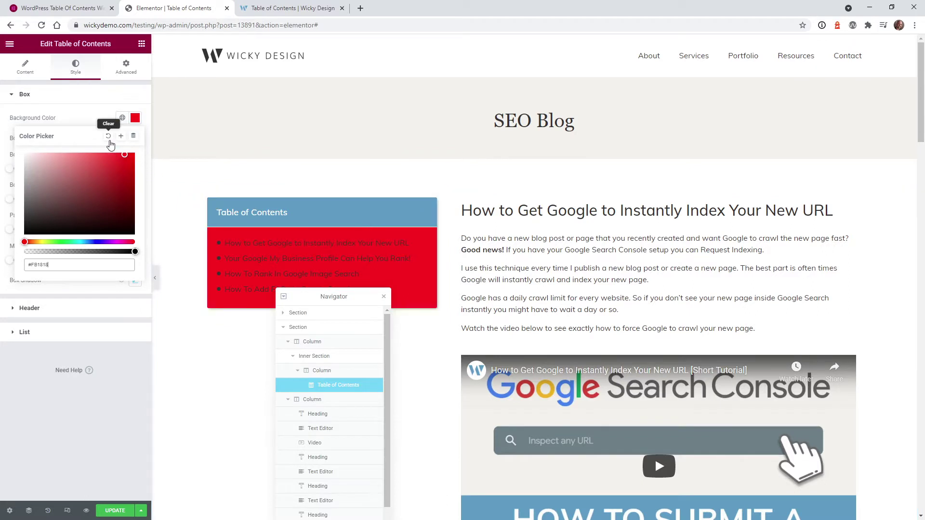
click(108, 137)
click(78, 364)
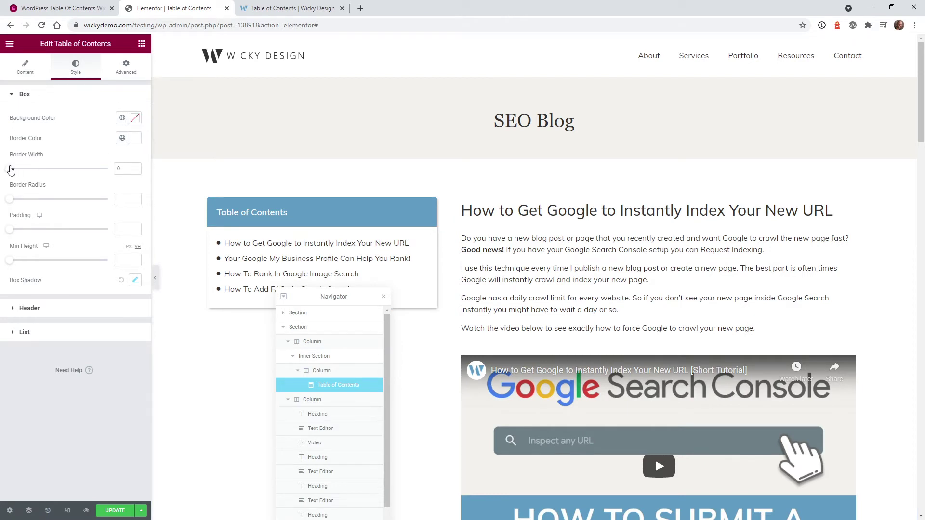
- Set the table of contents box's border width to 7 and clear the value
mouse_move(12, 173)
mouse_down()
mouse_move(40, 182)
mouse_move(17, 182)
mouse_up()
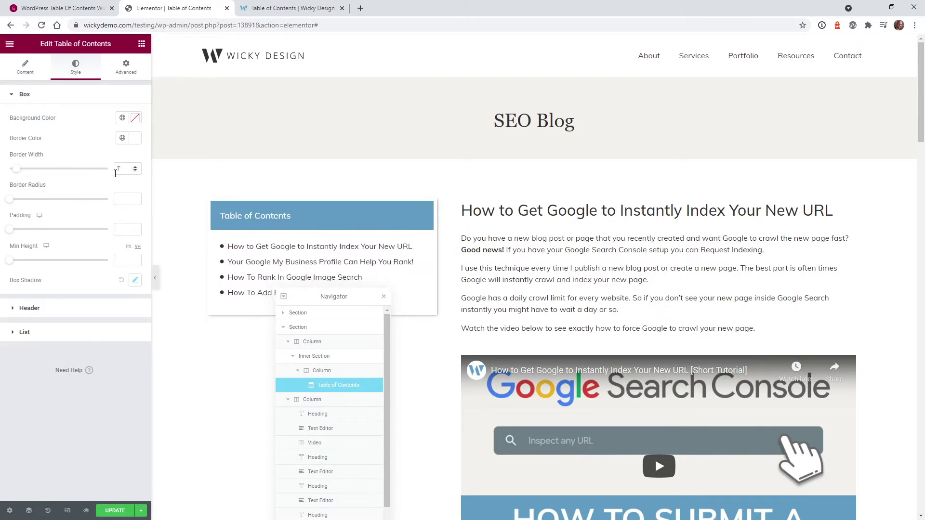
drag(125, 169, 103, 169)
key(BackSpace)
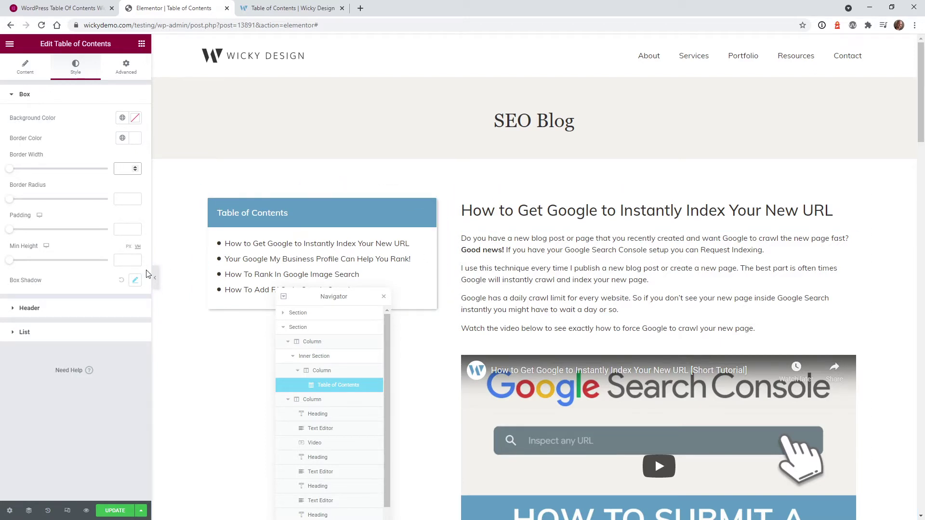
- Check the table of contents box's shadow settings, and set the header's separator width to 4 and clear the value again
click(135, 281)
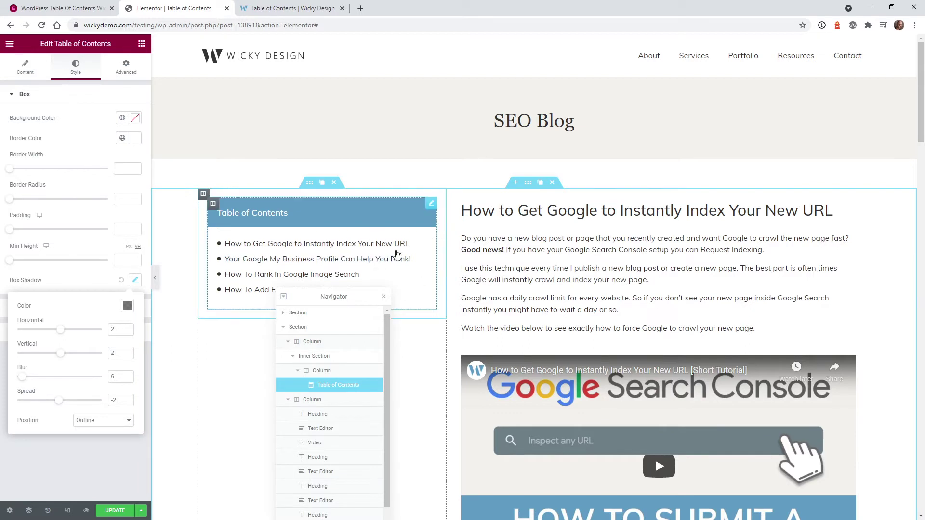
click(86, 464)
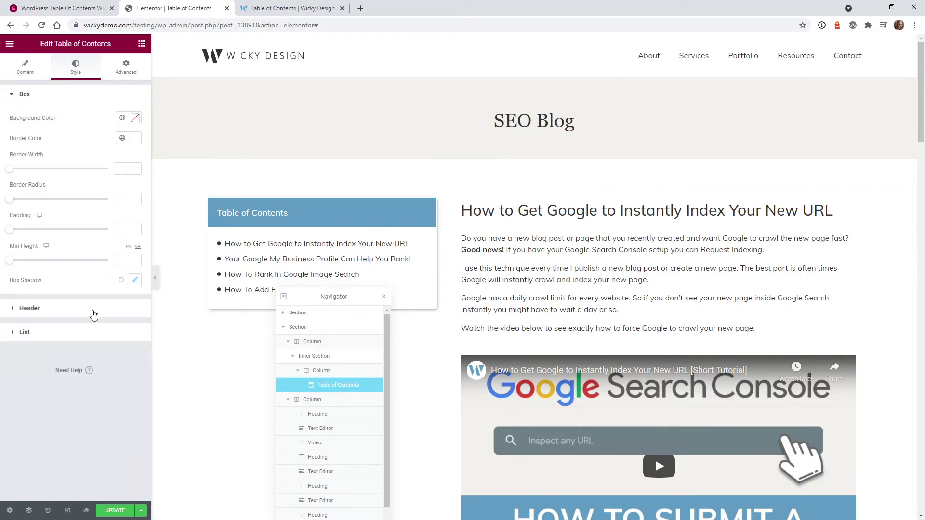
click(94, 312)
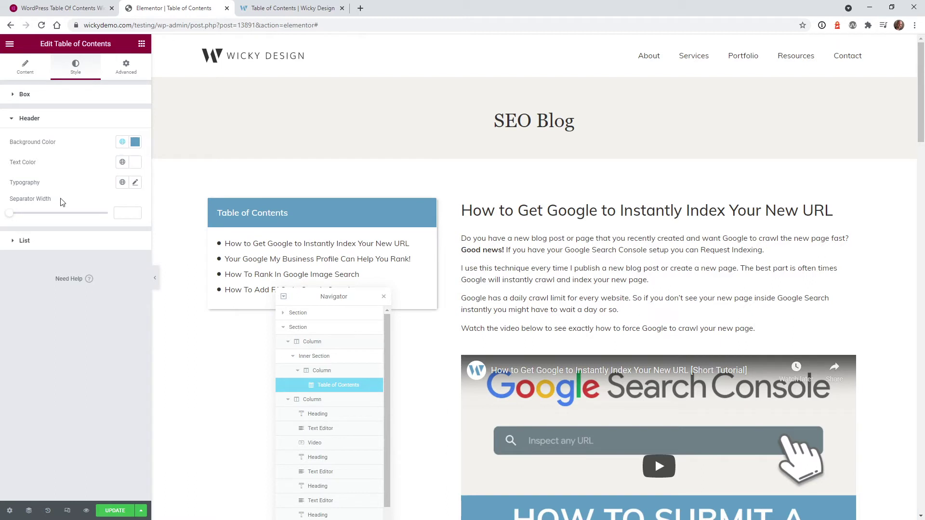
mouse_move(10, 213)
mouse_down()
mouse_move(87, 208)
mouse_move(14, 213)
mouse_up()
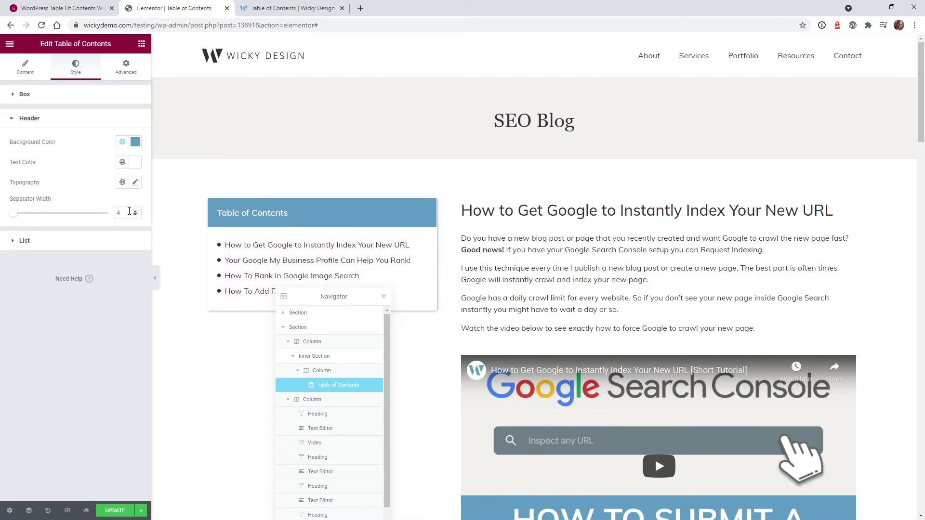
double_click(123, 214)
key(BackSpace)
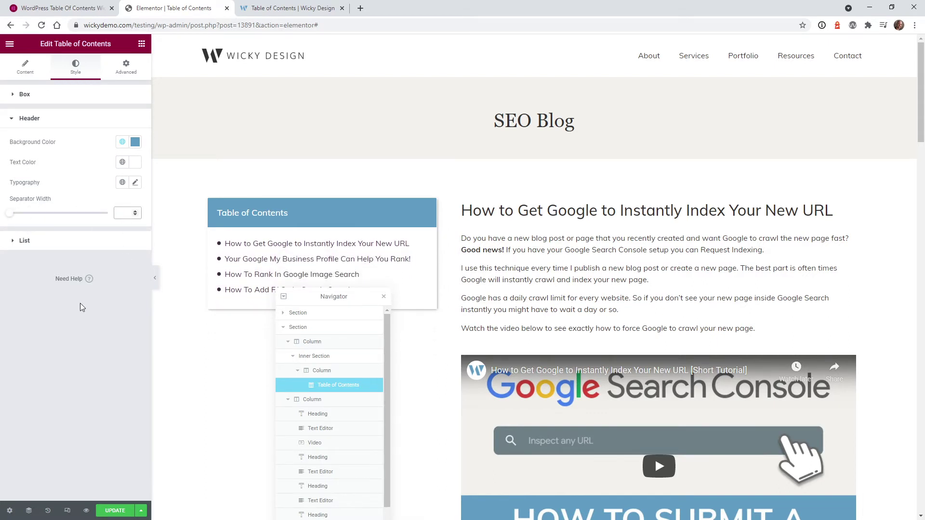
- Set the list's typography size to 21 px and reset the typography to its default
click(58, 240)
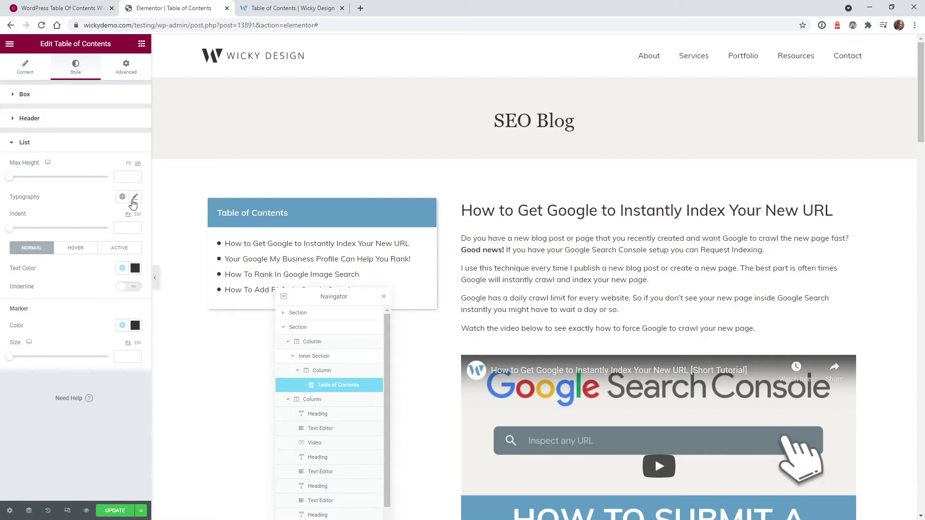
click(135, 197)
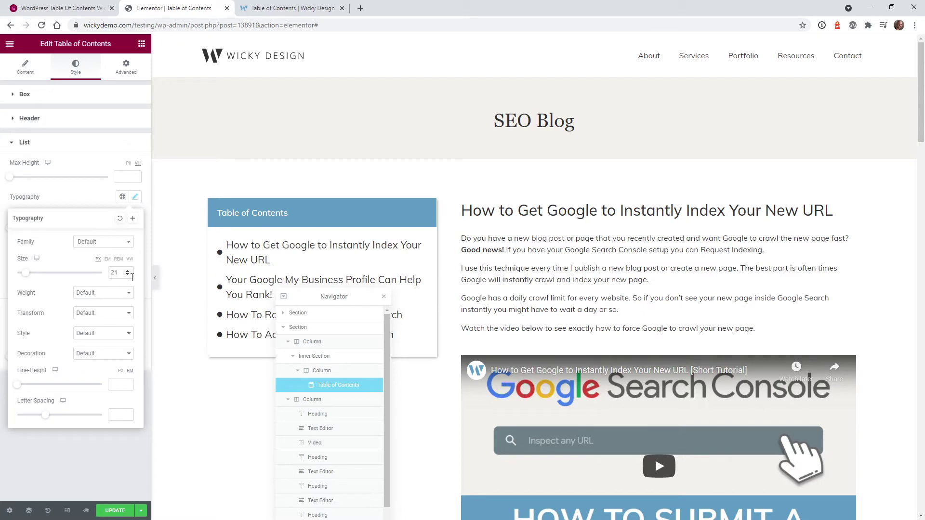
click(120, 220)
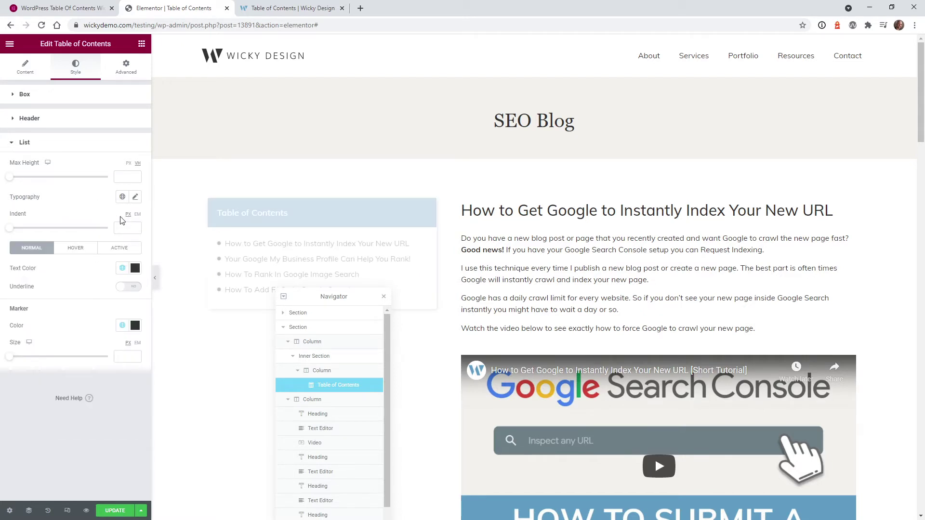
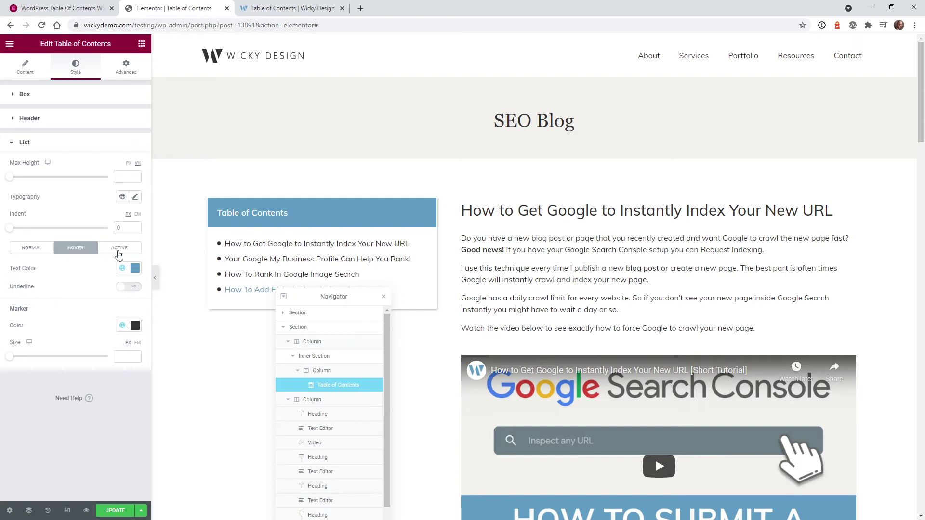
- Compare the list's text color settings for the Normal, Hover and Active states
click(121, 256)
click(81, 250)
click(123, 251)
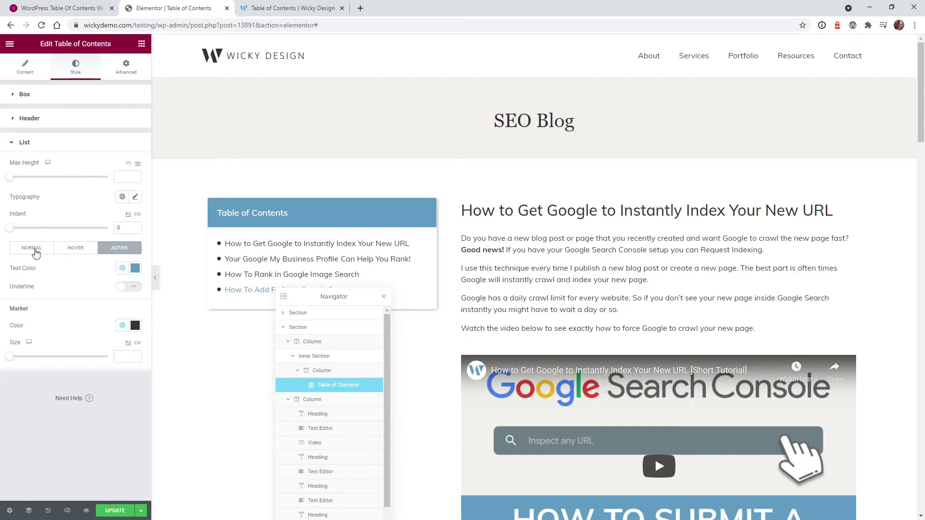
click(37, 252)
click(70, 253)
click(112, 253)
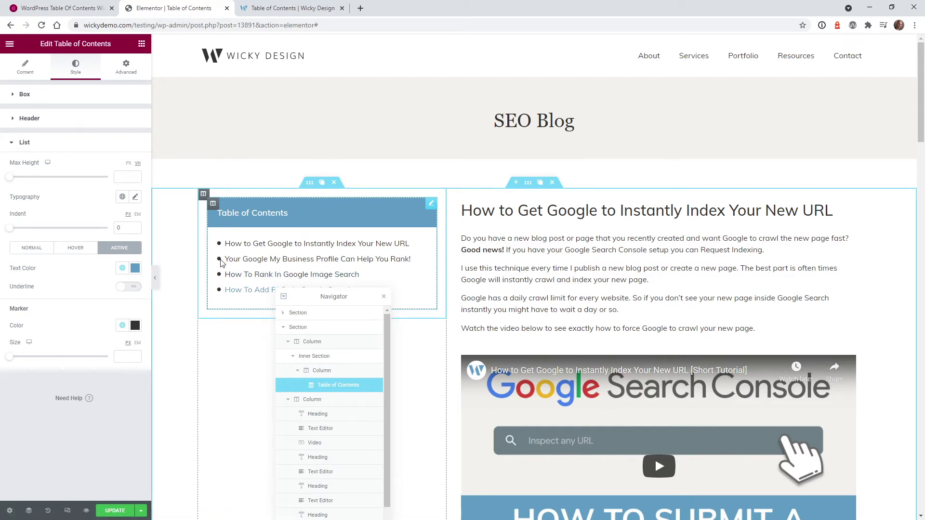
- Turn on underlining for the list's Hover state and turn it off again
click(82, 250)
click(128, 287)
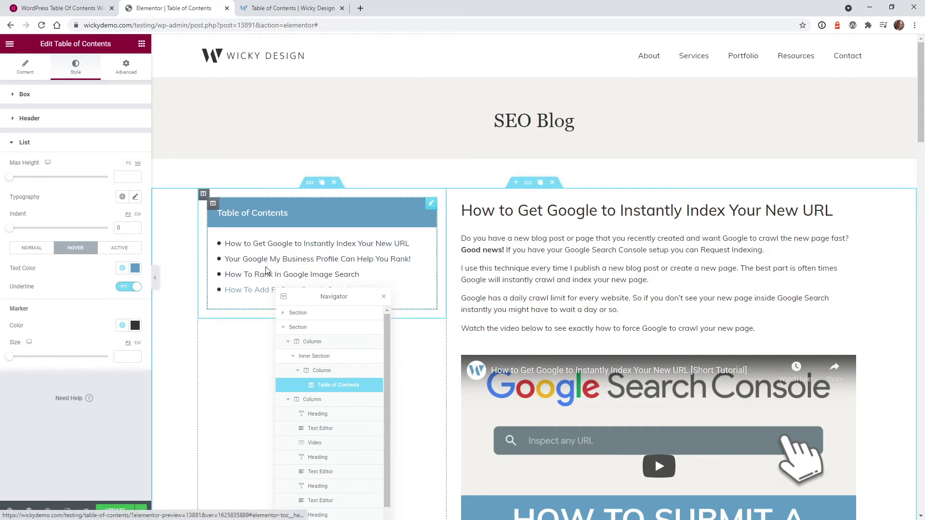
click(124, 292)
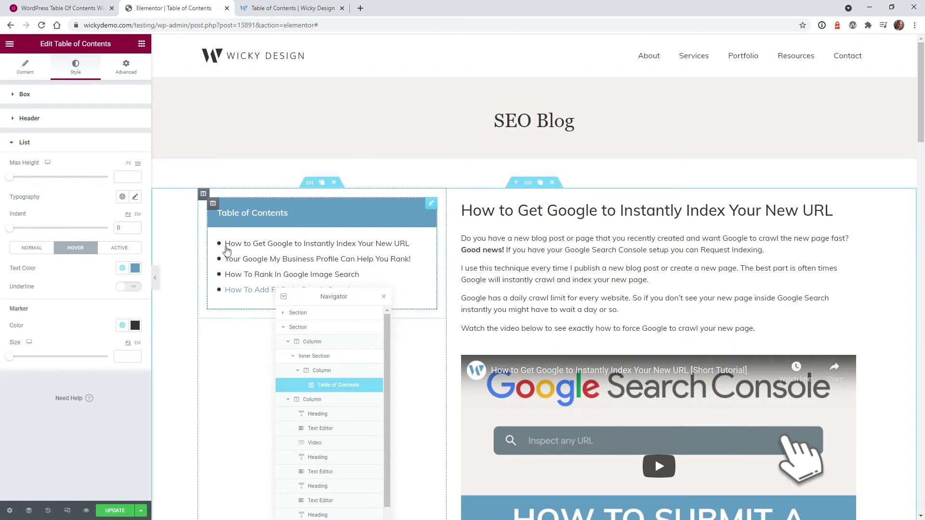
- Set the list marker color to red and restore it to the global Text color
click(135, 325)
click(118, 365)
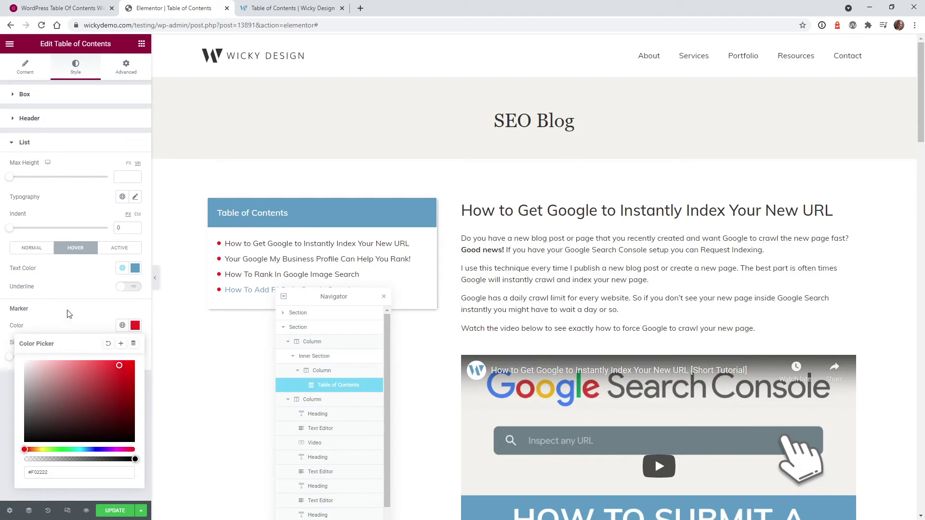
click(122, 326)
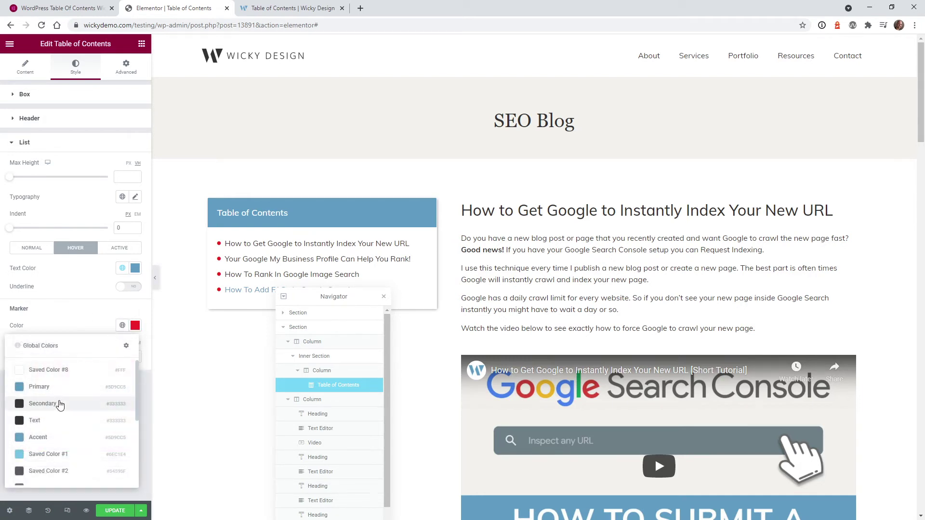
click(55, 421)
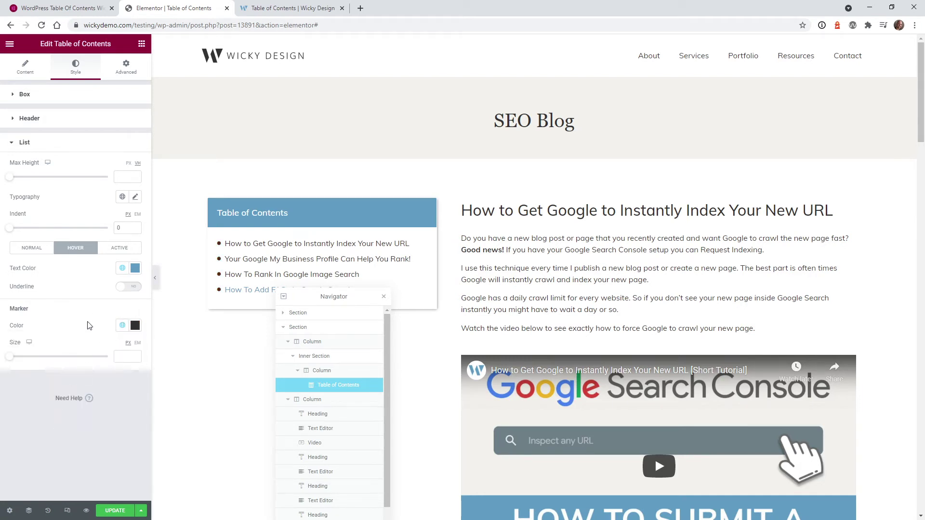
- Enlarge the list marker size to 10 px and clear the value again
mouse_move(10, 356)
mouse_down()
mouse_move(72, 357)
mouse_move(22, 360)
mouse_up()
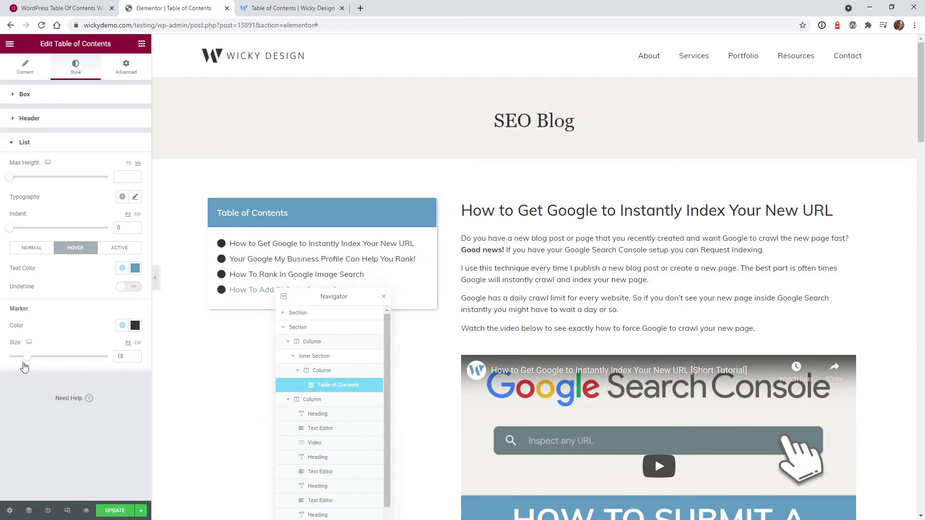
double_click(120, 357)
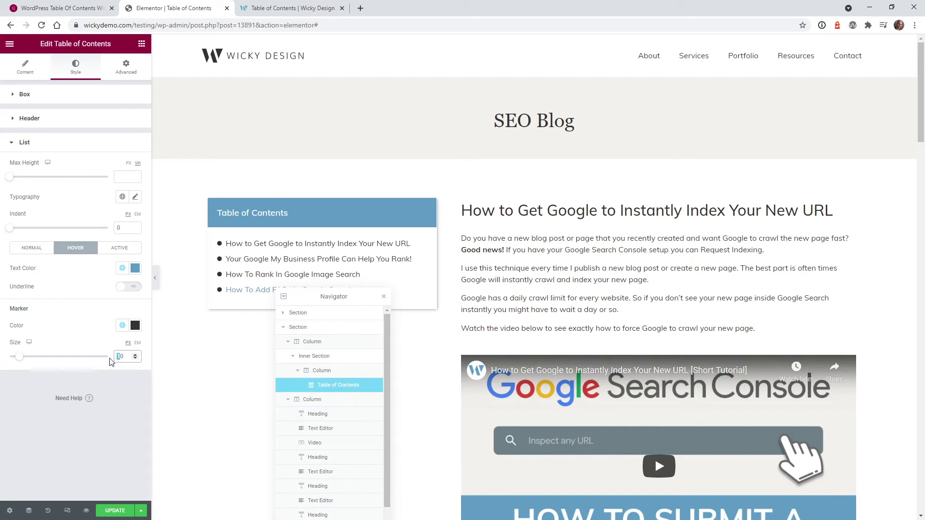
key(BackSpace)
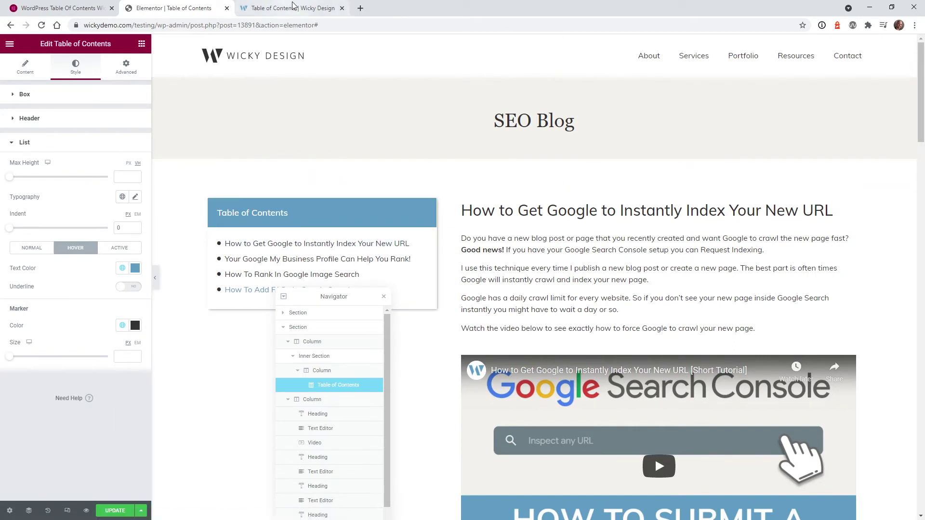
- Update the page with the table of contents and reload its live version from the top
click(116, 512)
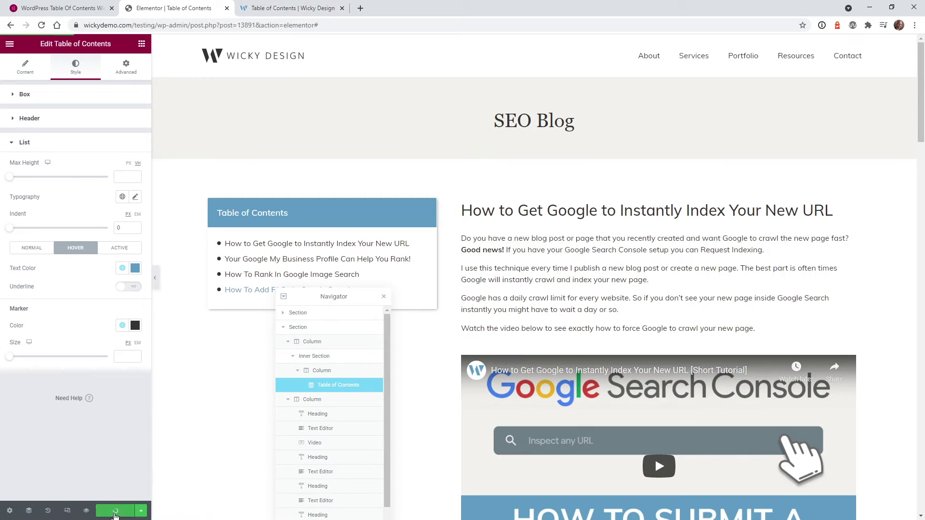
click(288, 8)
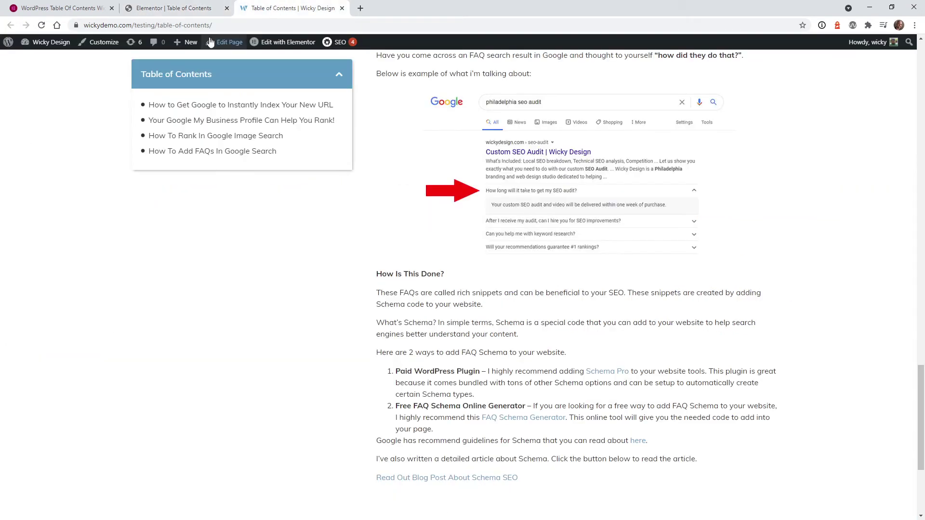
click(46, 28)
scroll(367, 288, up, 15)
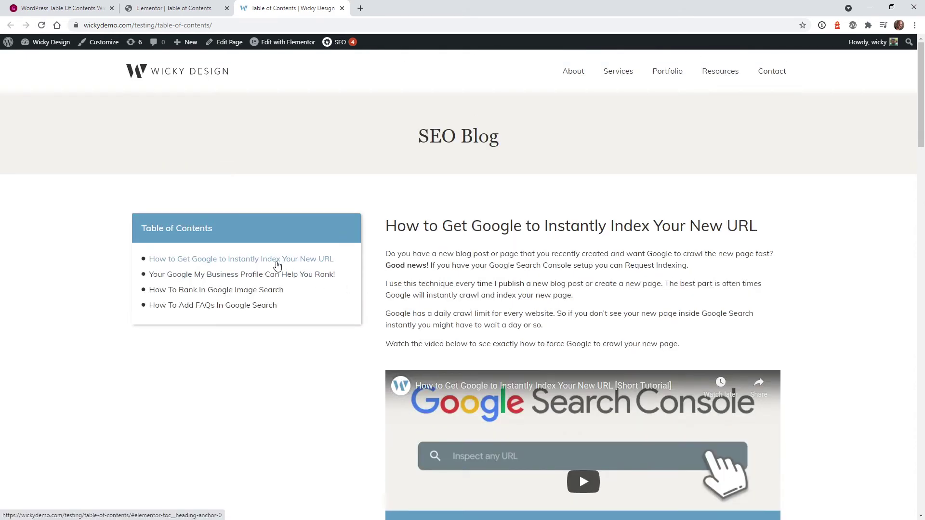
- Test the live table of contents links for Google My Business, Google Image Search and FAQs, and return to the page's start
click(296, 276)
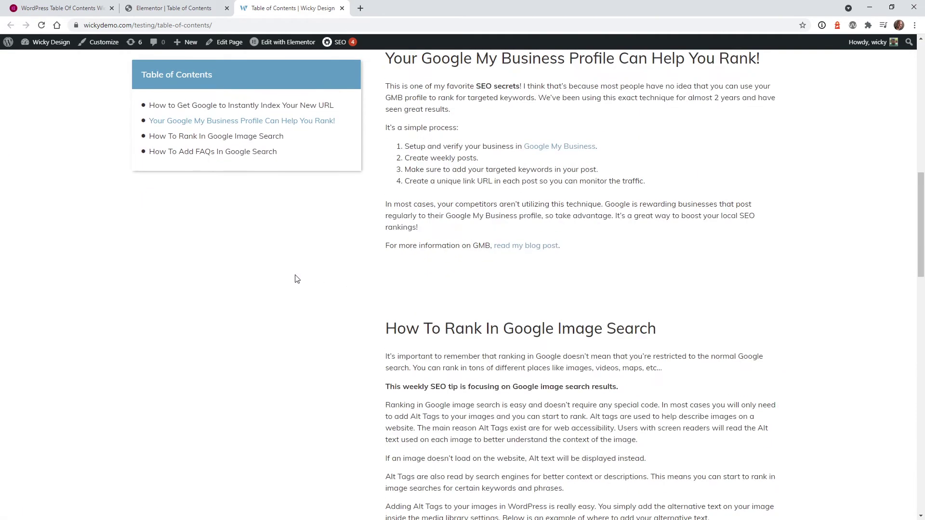
click(274, 141)
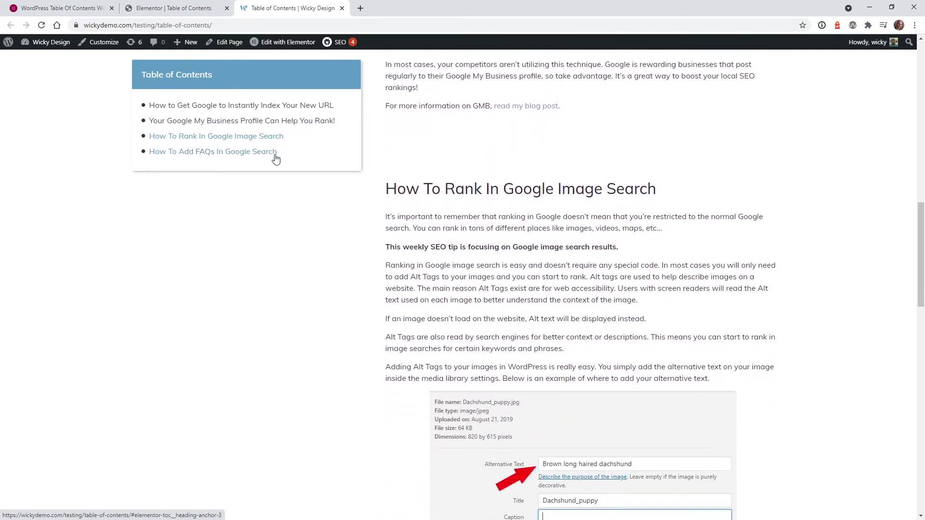
click(276, 153)
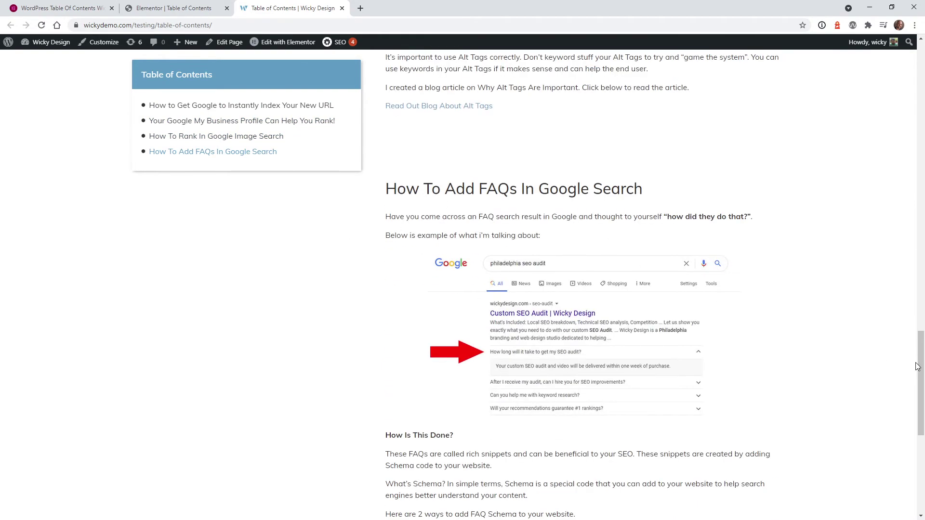
drag(916, 366, 912, 92)
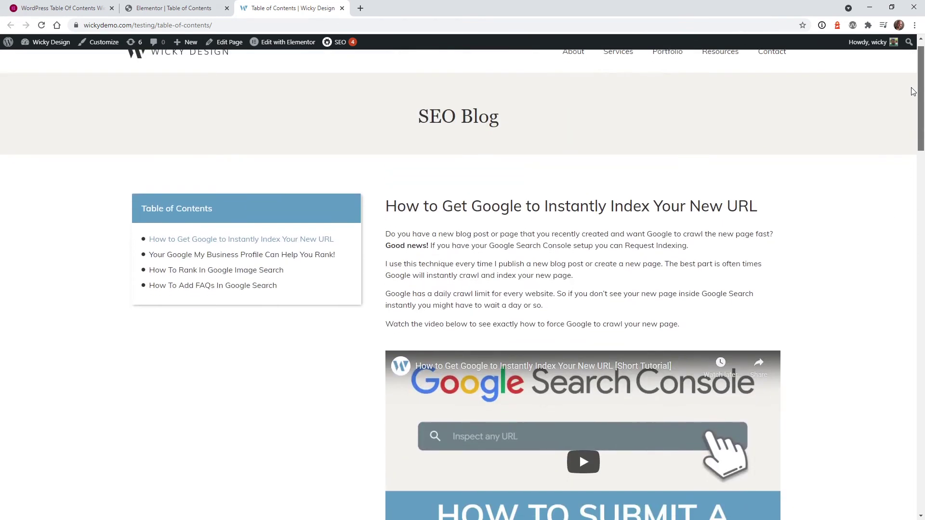
- Examine how the sticky table of contents highlights its active entry while moving through the article sections on the live page
scroll(468, 187, down, 1)
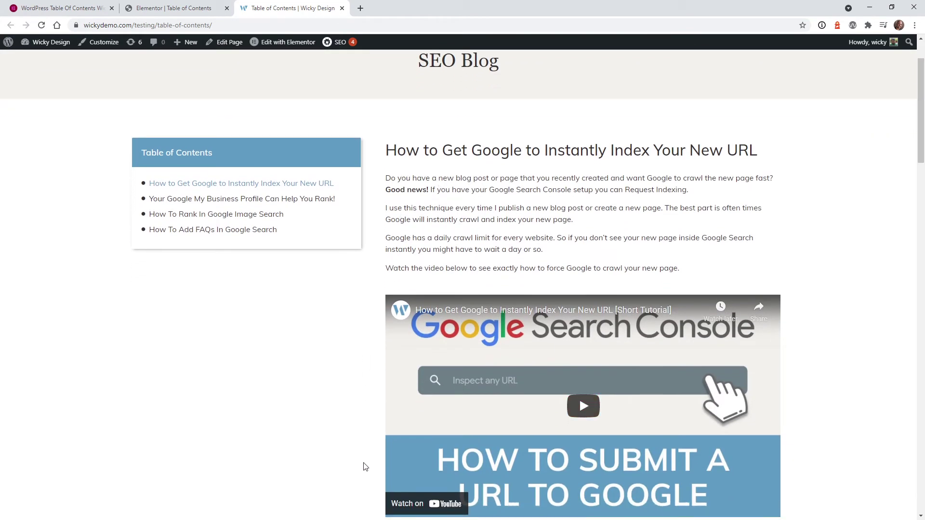
scroll(365, 466, down, 2)
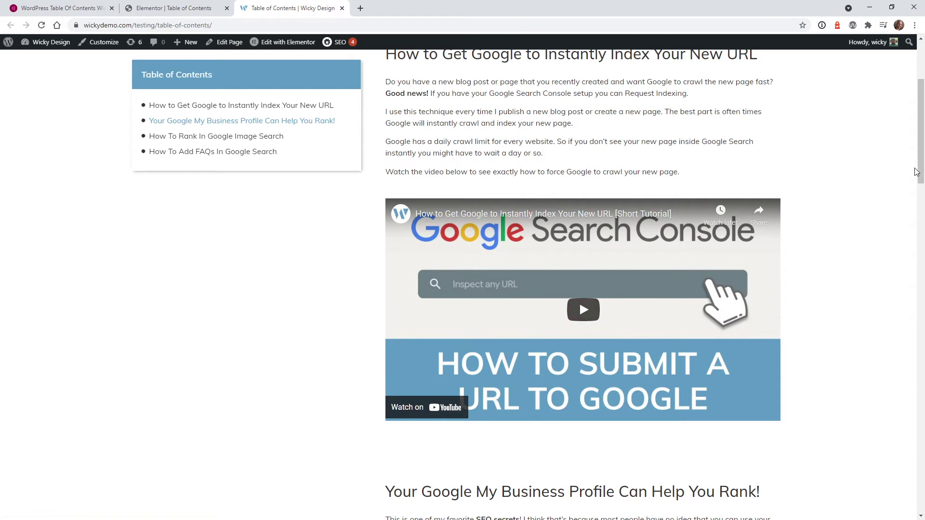
scroll(916, 172, down, 2)
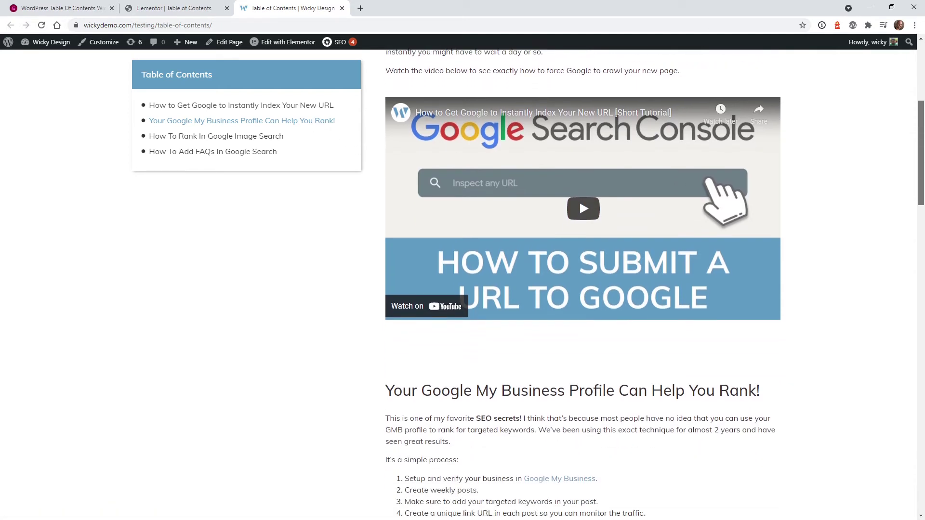
scroll(654, 284, down, 3)
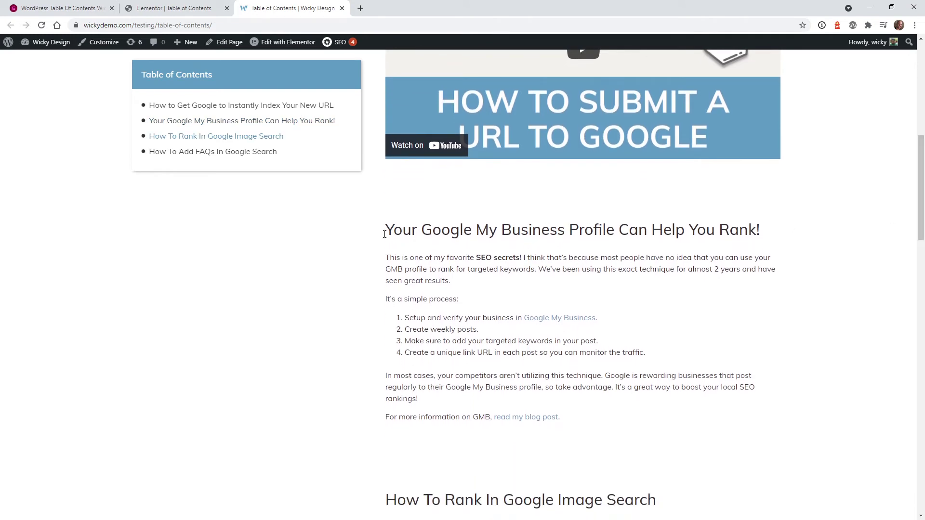
scroll(505, 281, up, 4)
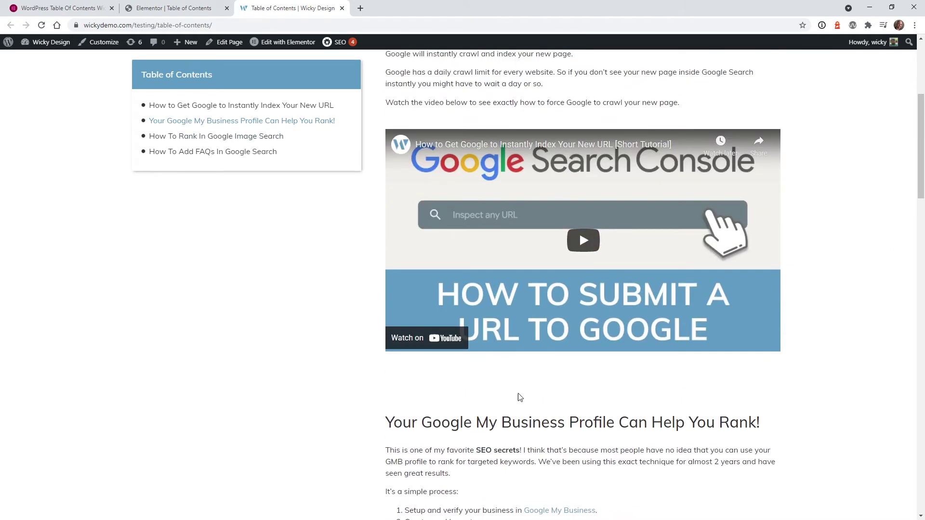
scroll(559, 400, up, 4)
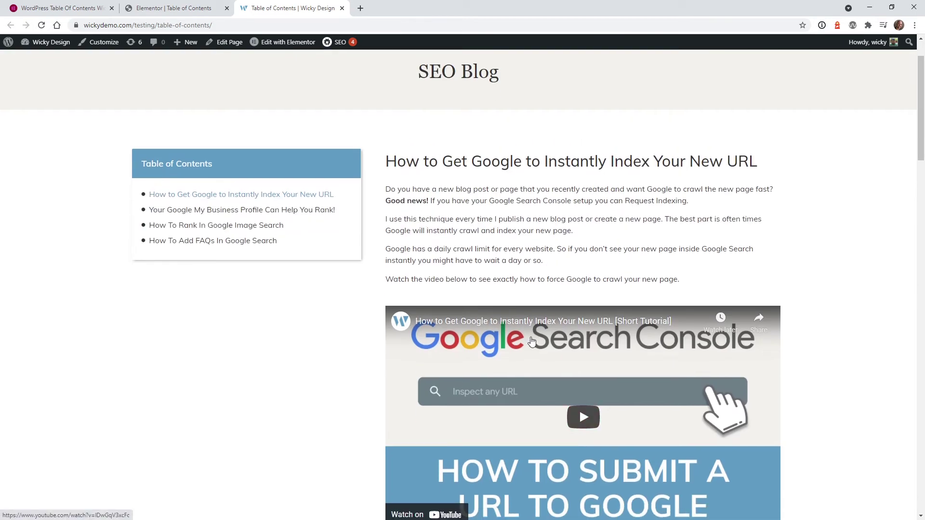
scroll(508, 383, down, 4)
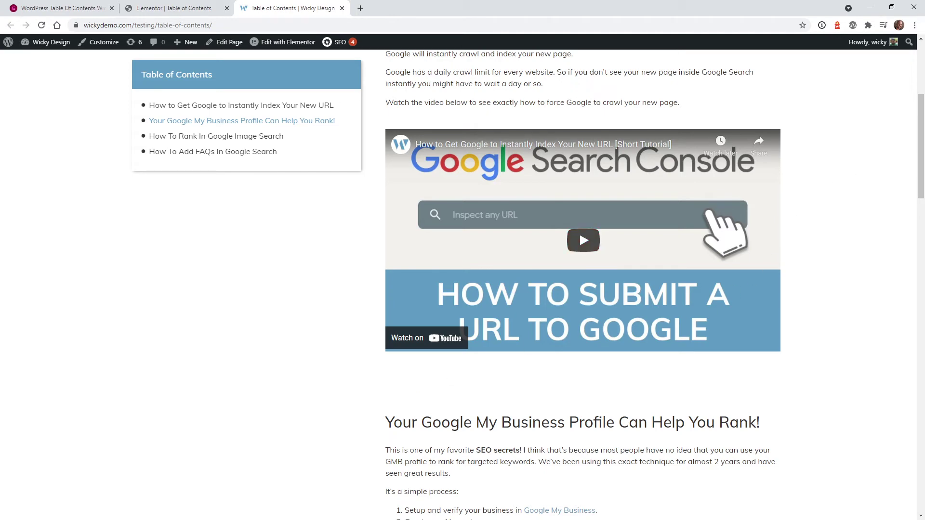
scroll(578, 289, down, 3)
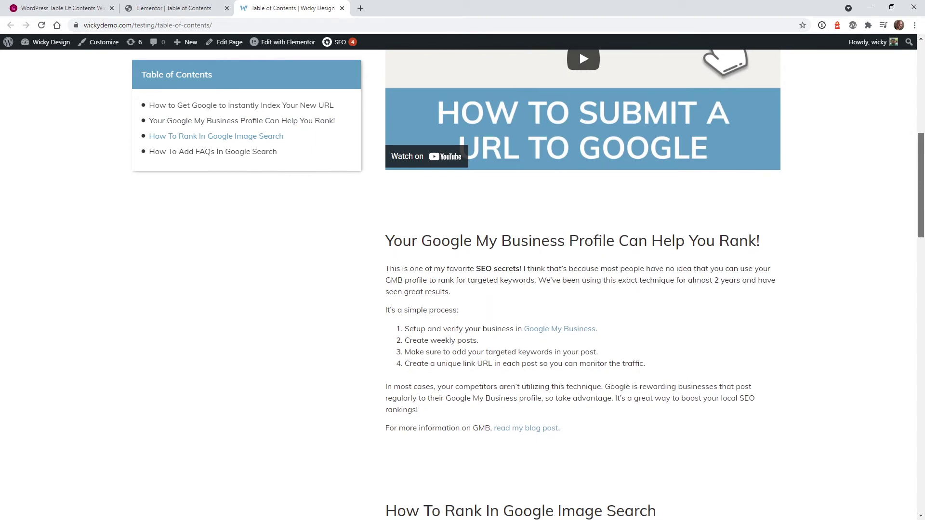
scroll(579, 50, down, 1)
scroll(578, 289, down, 5)
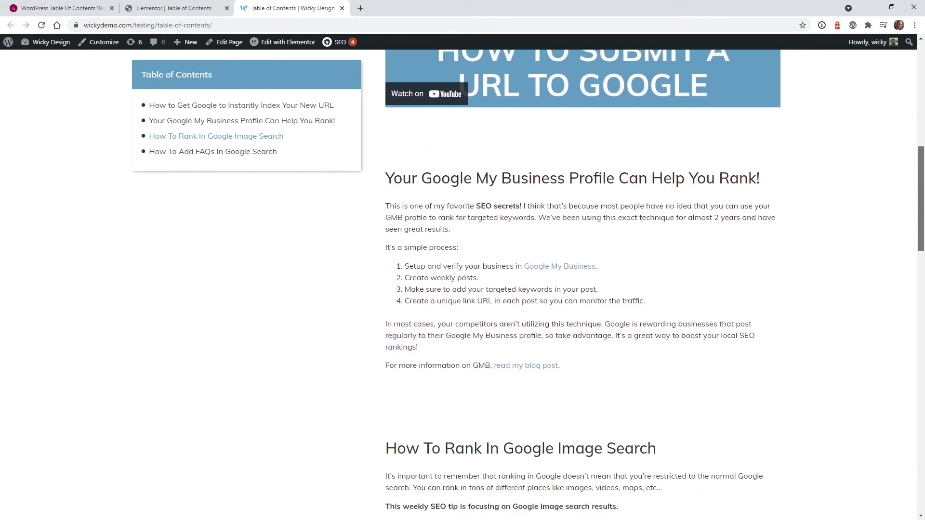
- Follow the live article from the Google My Business section down to the FAQ section, watching the table of contents' highlighted entry
scroll(578, 289, down, 5)
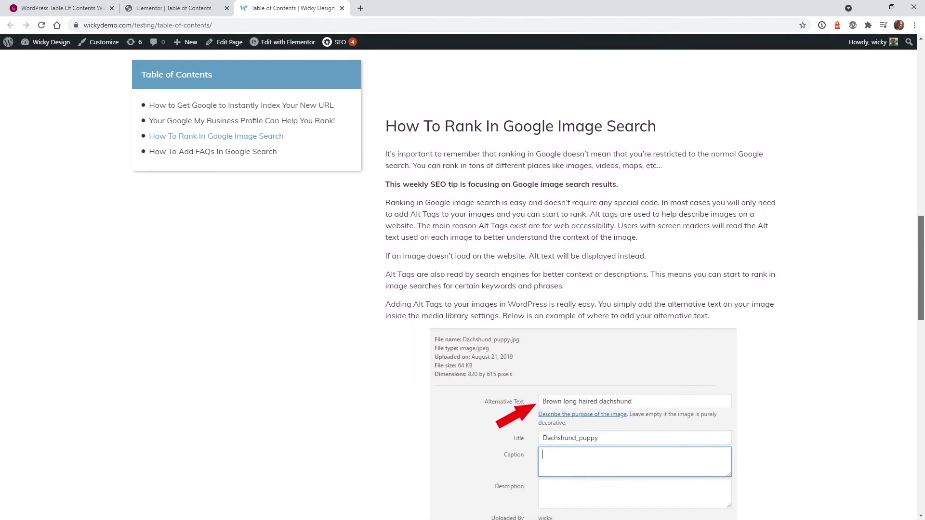
scroll(578, 289, down, 2)
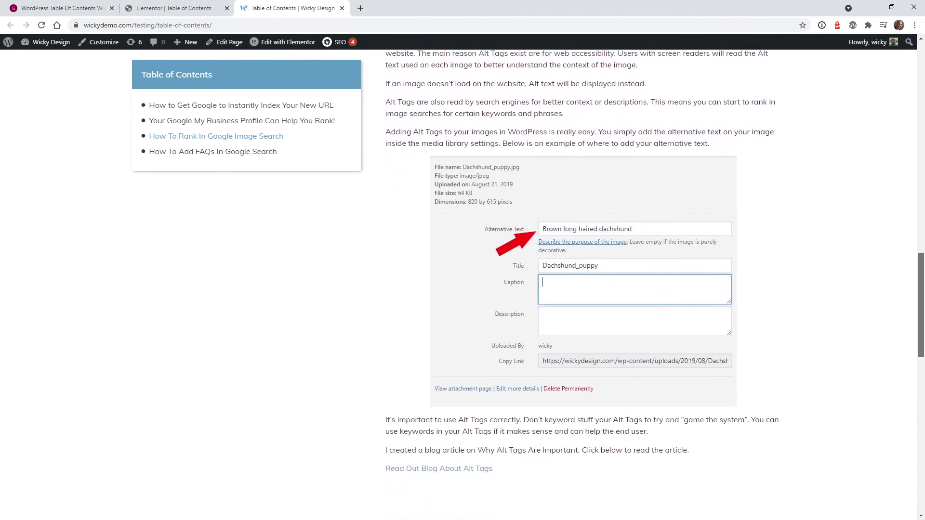
scroll(578, 289, down, 5)
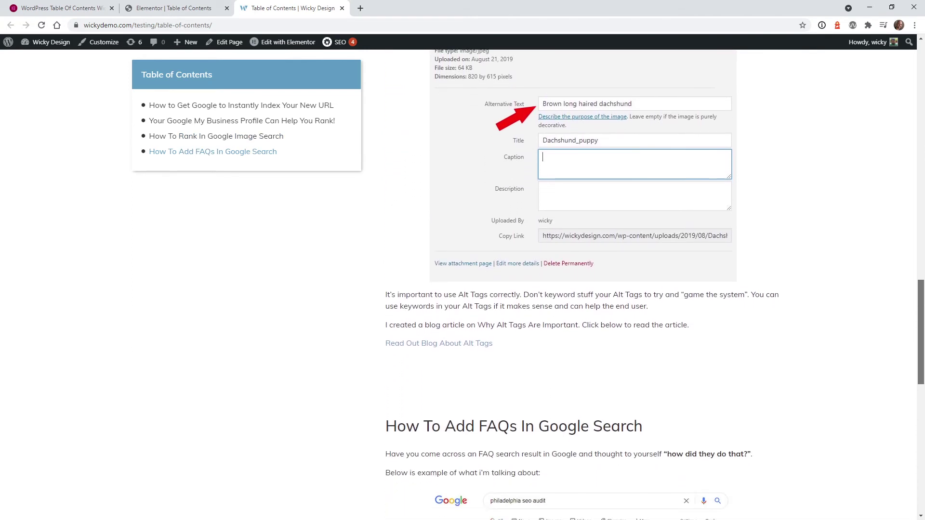
scroll(841, 375, down, 6)
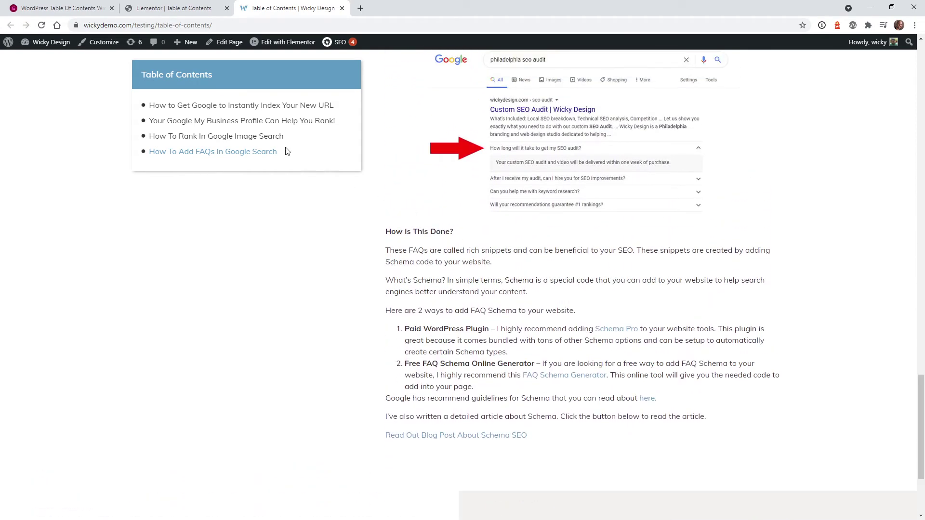
- Test the live table of contents links for Google Image Search, Google My Business, instant URL indexing and FAQs
click(299, 137)
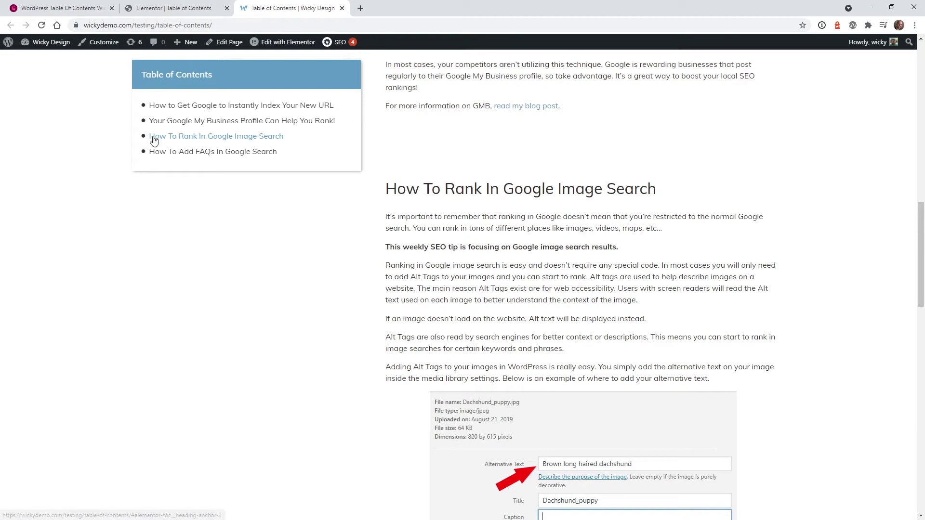
click(202, 120)
click(287, 105)
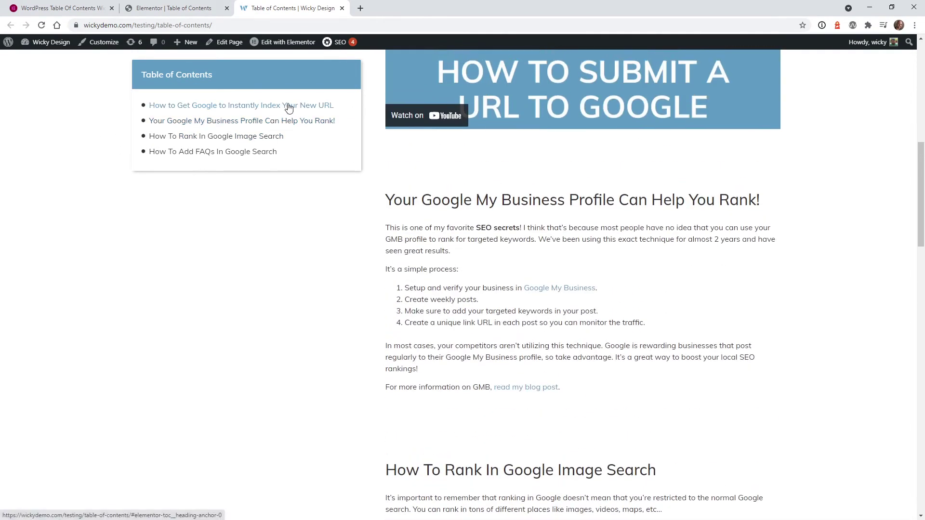
click(248, 254)
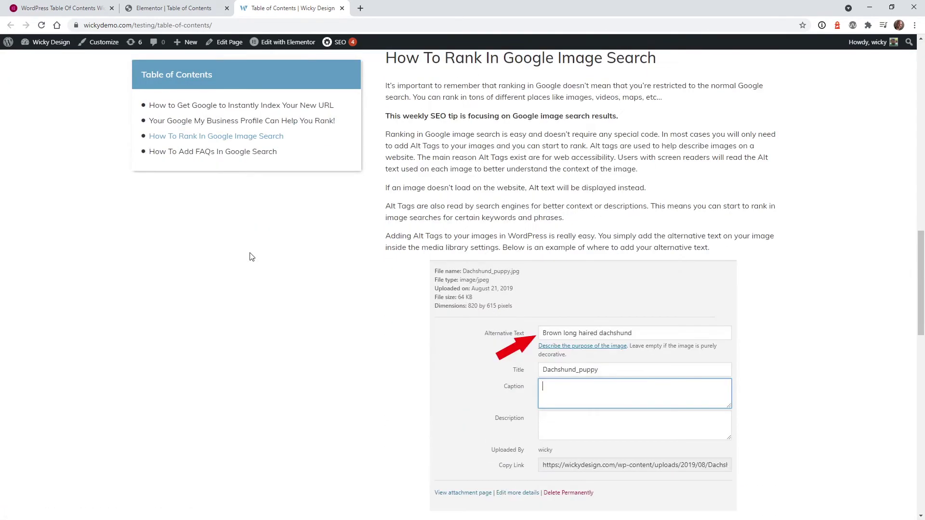
click(256, 154)
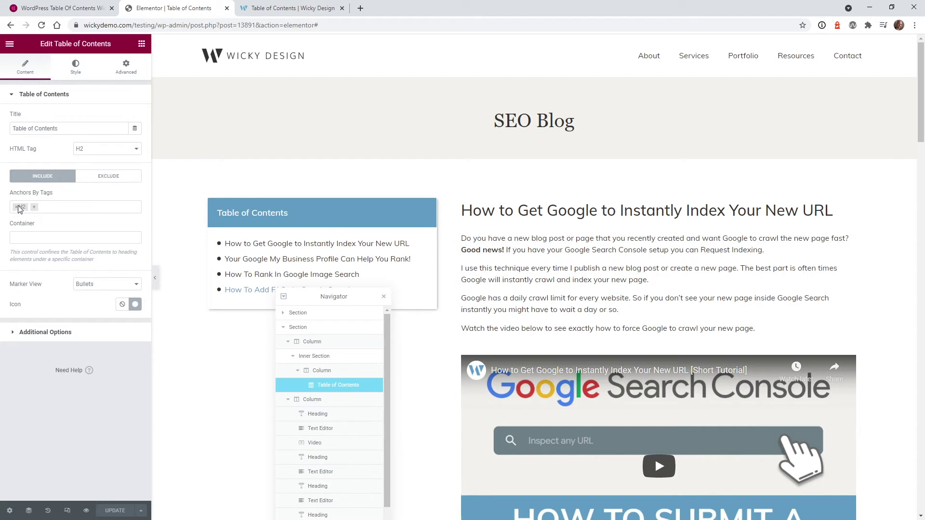
- Switch back to the Elementor editor and review the table of contents' anchor tag setting alongside the article's headings
click(34, 211)
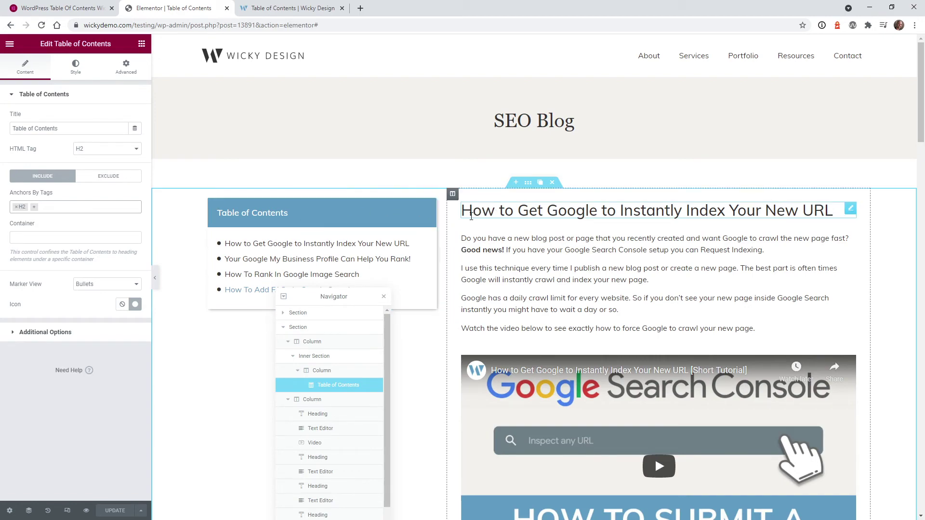
scroll(471, 223, down, 5)
scroll(471, 223, up, 5)
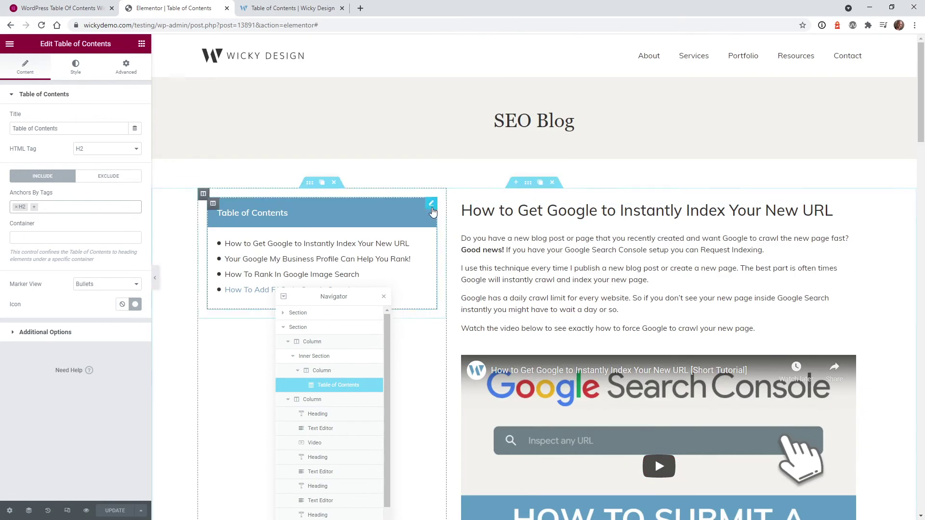
scroll(434, 213, down, 6)
scroll(433, 212, up, 3)
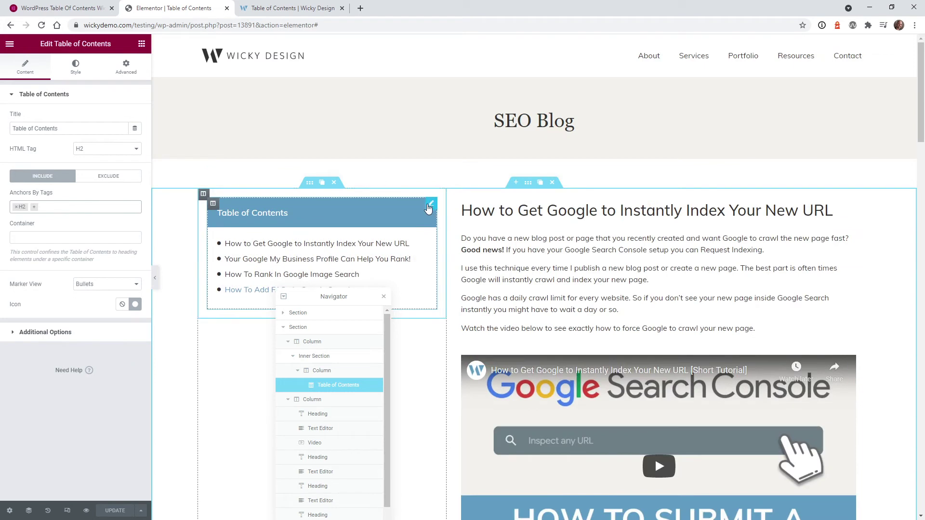
- Copy the Table of Contents widget, and delete the original together with the inner section that holds it
right_click(434, 211)
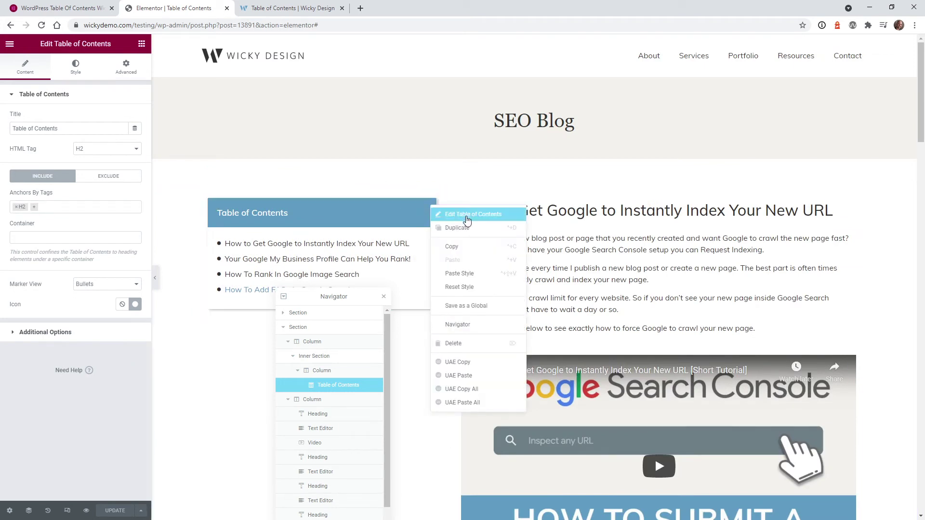
click(477, 247)
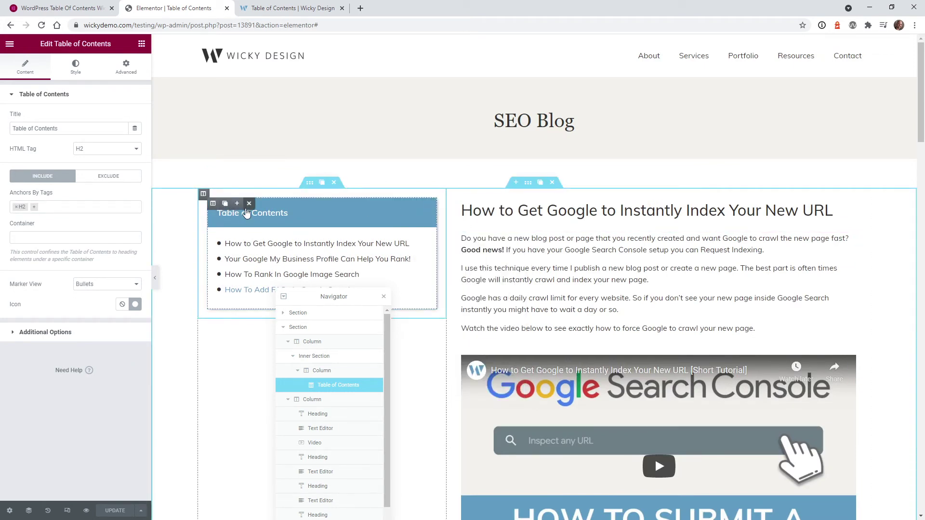
click(250, 204)
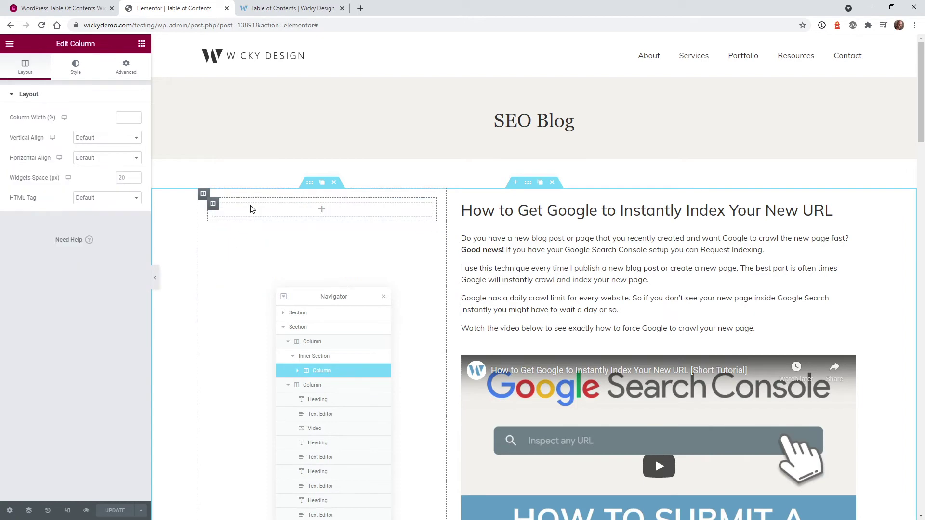
click(335, 184)
- Paste the copied Table of Contents widget directly into the empty sidebar column, without an inner section
scroll(492, 252, down, 4)
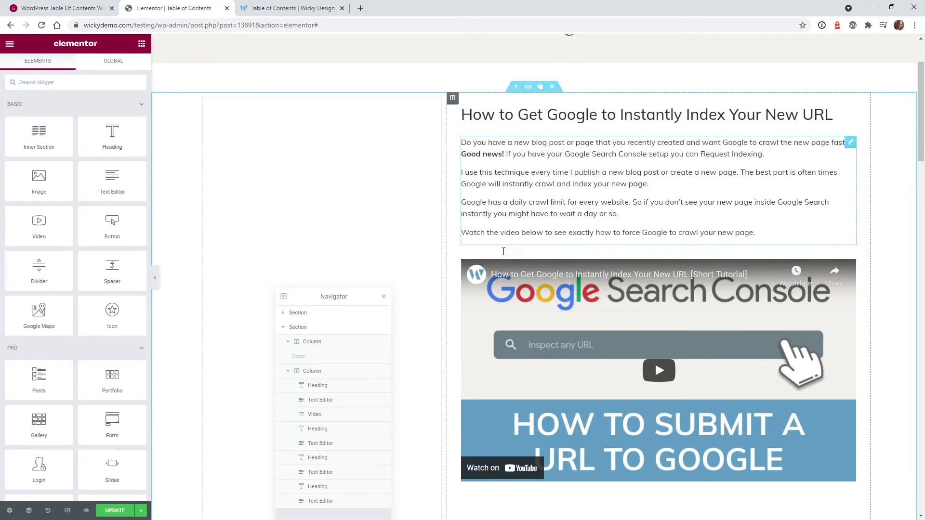
scroll(381, 206, up, 2)
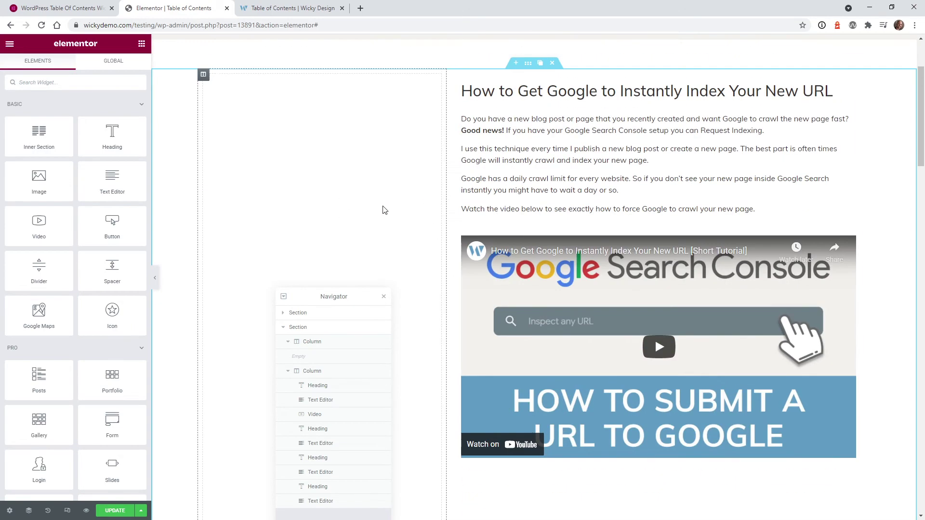
scroll(382, 206, down, 7)
scroll(385, 210, up, 4)
scroll(396, 212, up, 2)
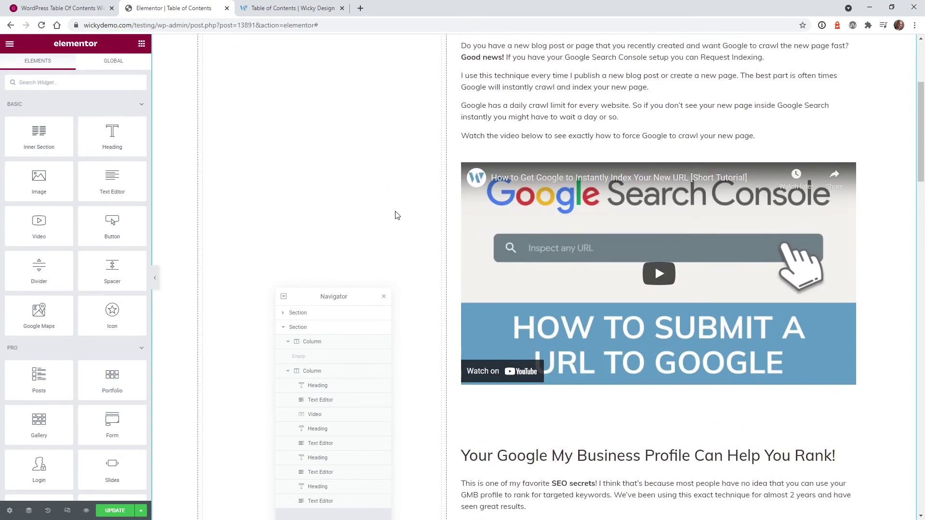
scroll(396, 213, down, 6)
scroll(397, 215, up, 10)
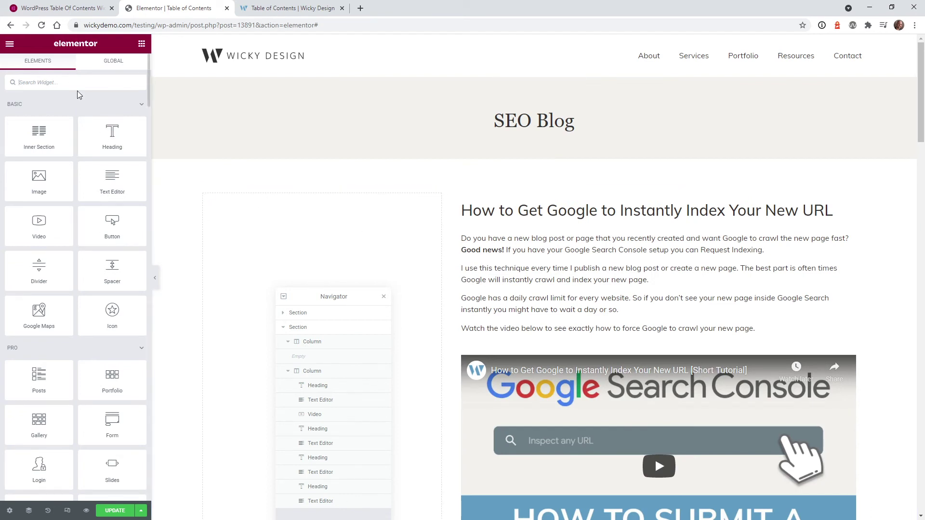
right_click(331, 247)
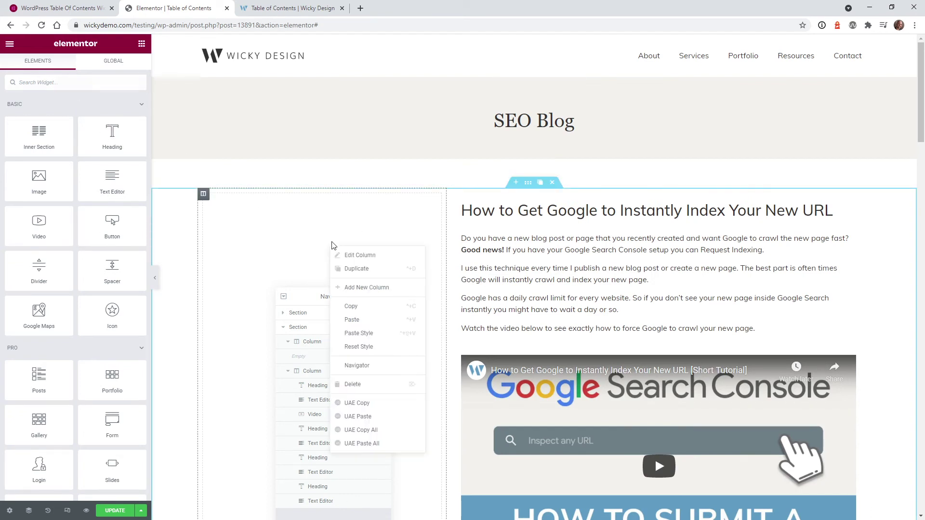
click(372, 320)
- Examine how the table of contents placed directly in the column behaves while moving through the article
scroll(654, 265, down, 8)
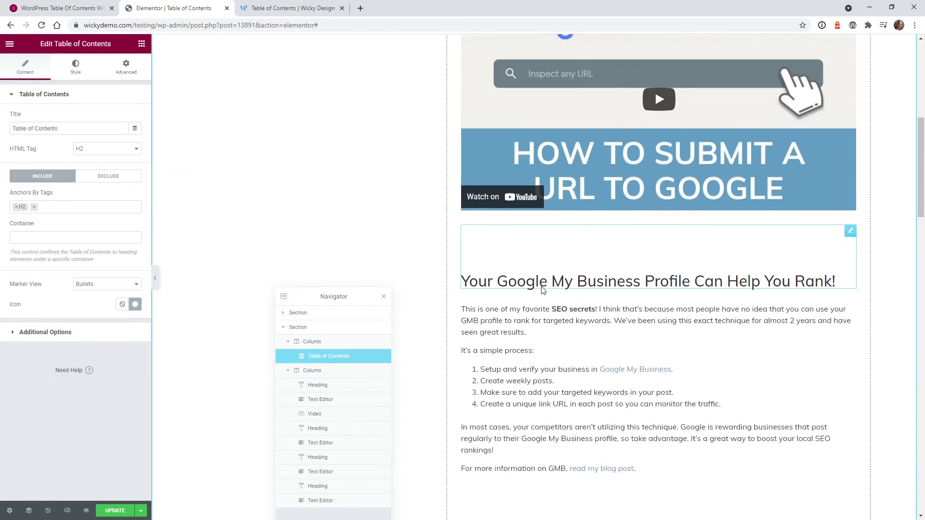
scroll(542, 289, down, 4)
scroll(542, 289, up, 11)
scroll(542, 289, down, 7)
scroll(541, 292, up, 5)
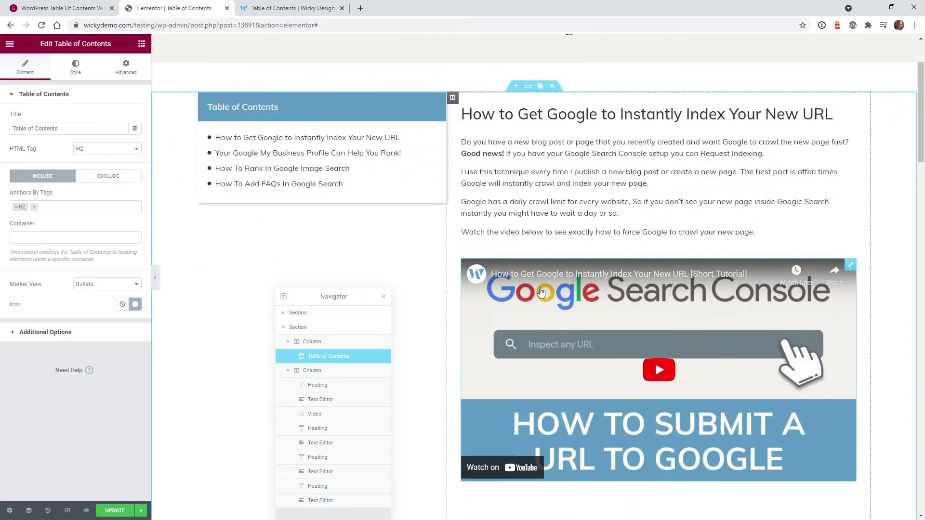
scroll(541, 292, down, 12)
scroll(539, 292, up, 16)
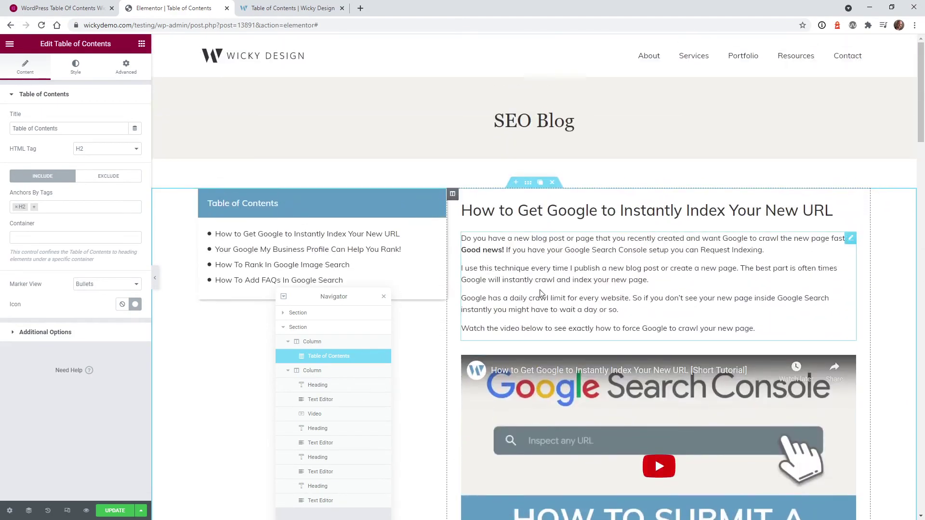
scroll(541, 292, down, 20)
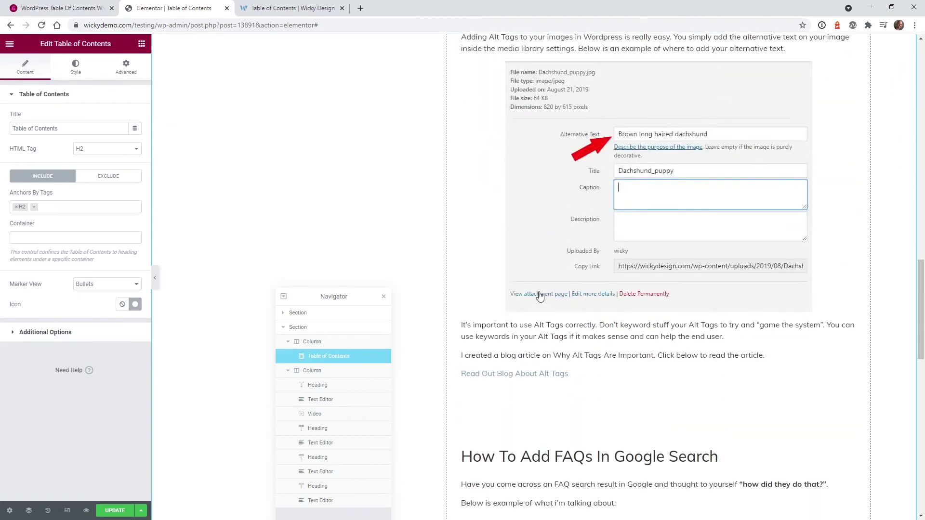
scroll(539, 296, down, 2)
scroll(540, 295, up, 20)
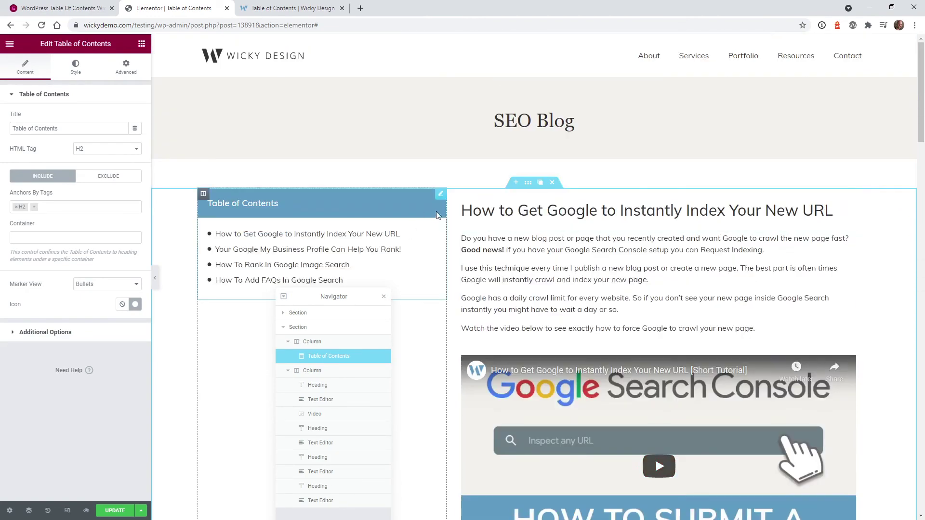
- Delete the table of contents from the sidebar column and add an inner section there with only one column
key(Delete)
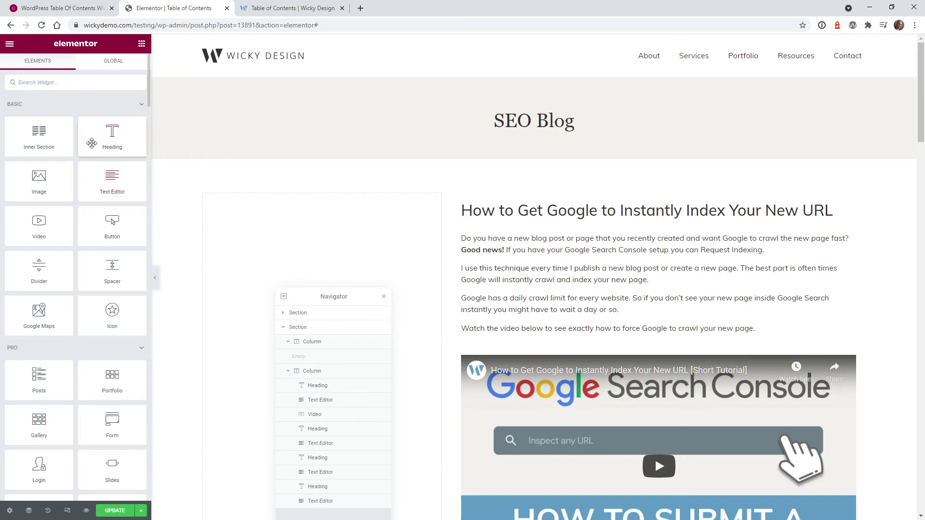
drag(39, 131, 271, 250)
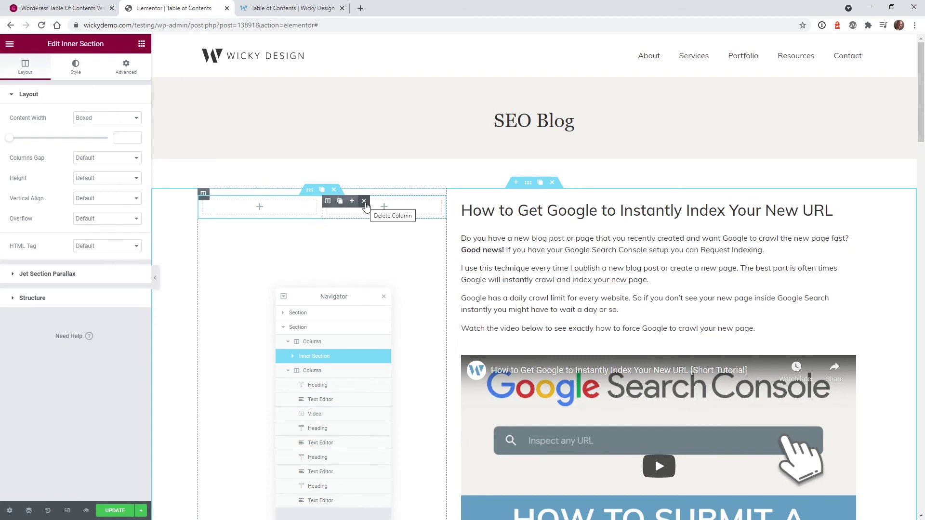
click(364, 201)
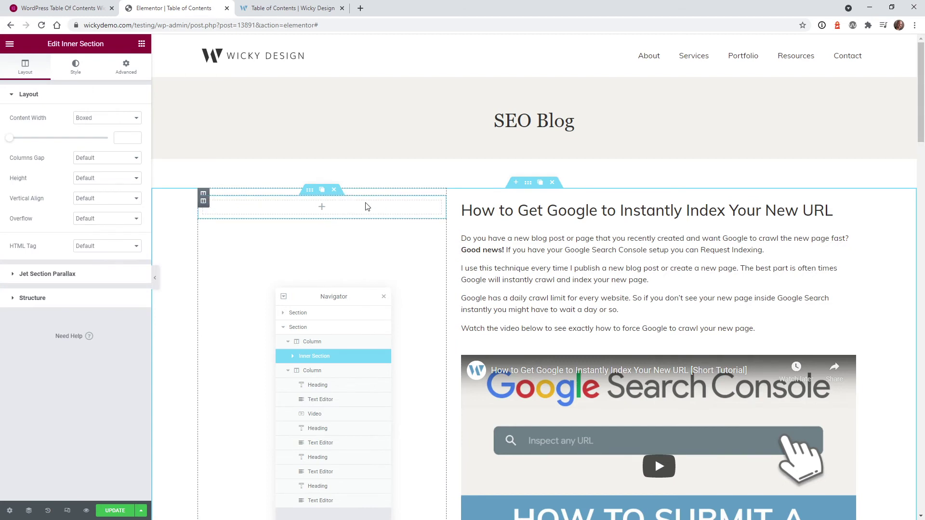
- Paste the copied Table of Contents widget into the inner section's single column and check its placement beside the article
click(303, 206)
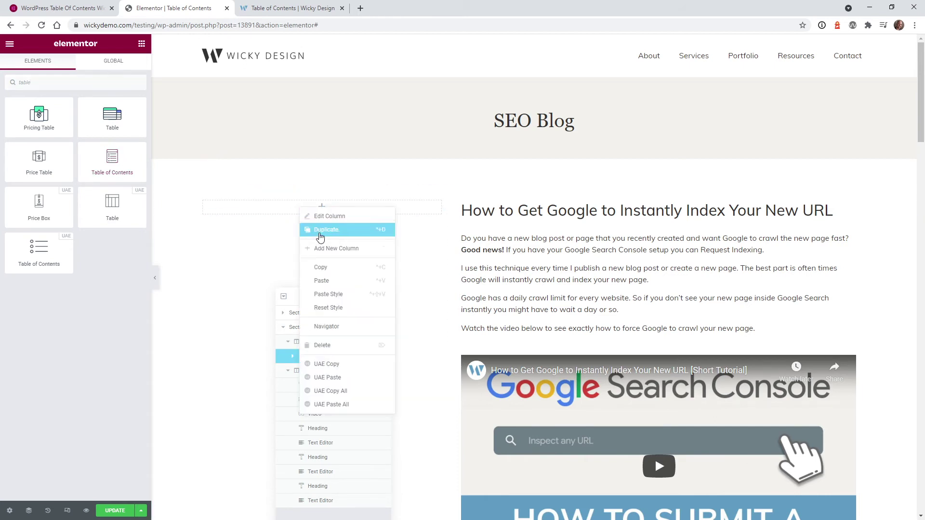
click(352, 286)
scroll(488, 231, down, 2)
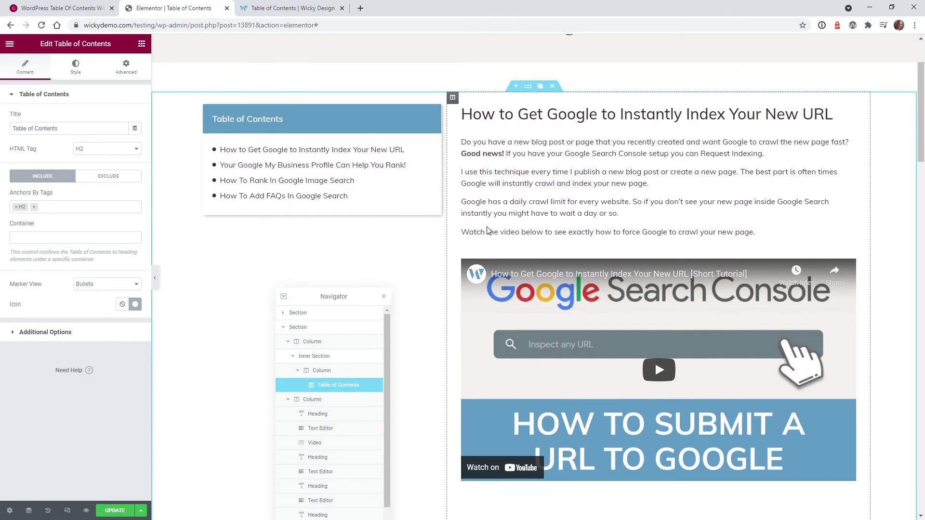
scroll(488, 231, down, 2)
scroll(444, 220, up, 4)
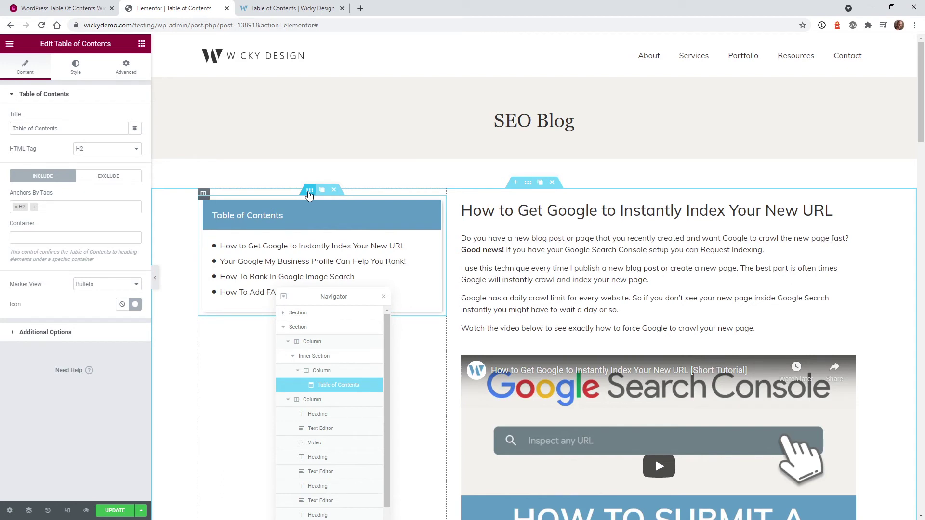
- Set the Sticky motion effect of the inner section around the table of contents to Top and check the page's scrolling
click(309, 192)
click(128, 70)
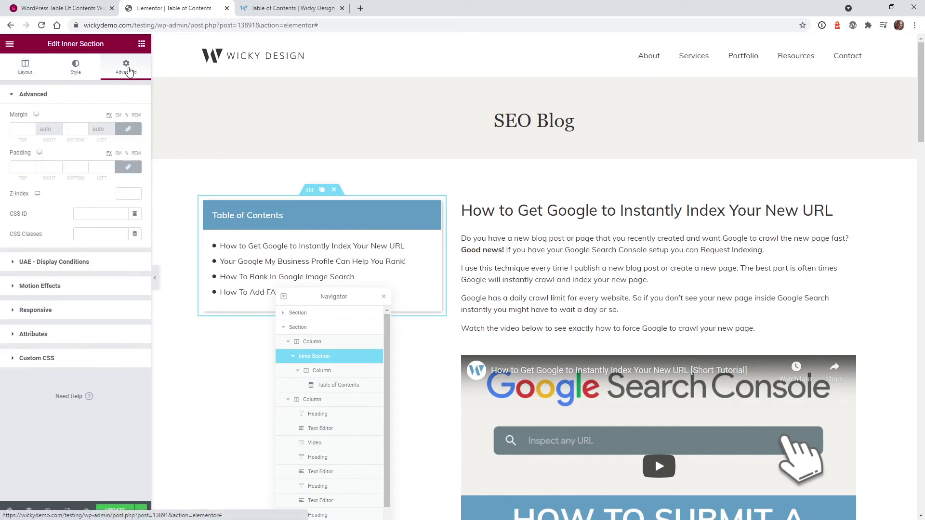
click(62, 288)
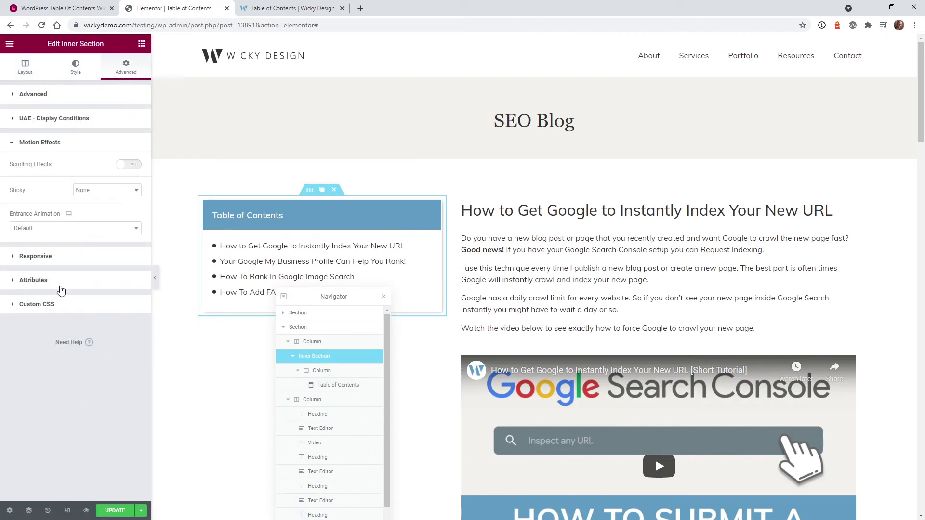
click(108, 191)
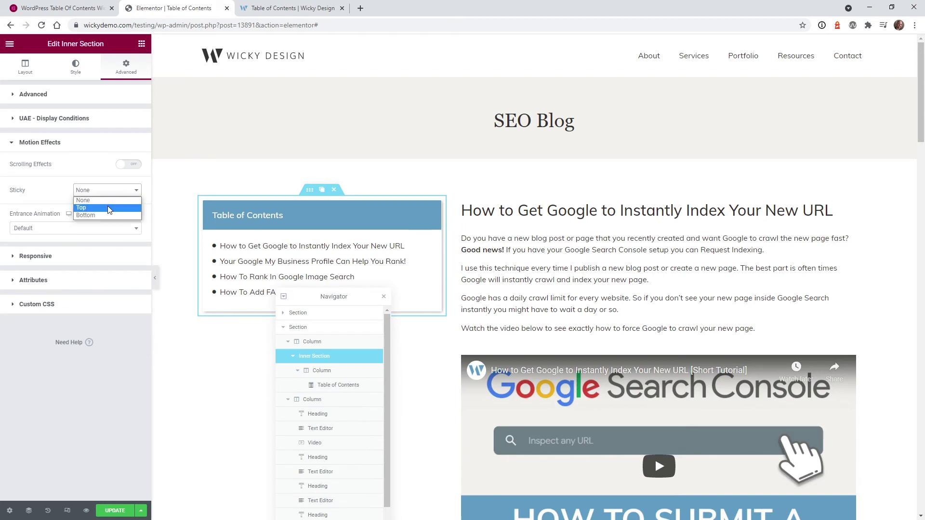
click(109, 208)
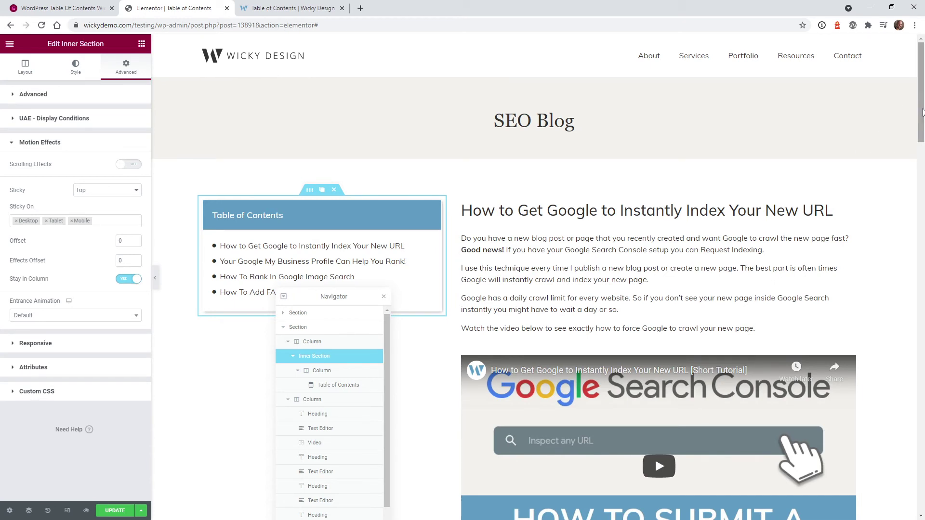
drag(921, 112, 905, 126)
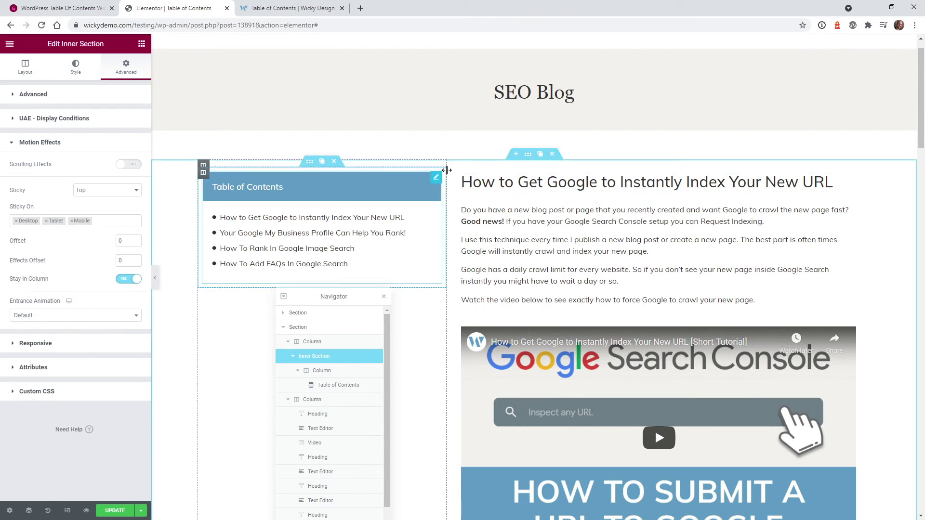
- Add a new section with a single-column structure below the article at the end of the page
drag(920, 118, 920, 485)
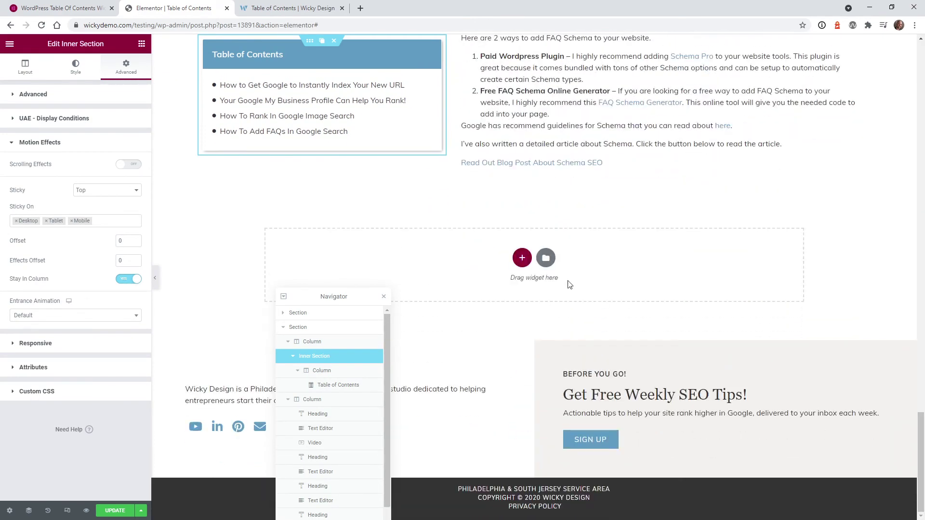
click(521, 259)
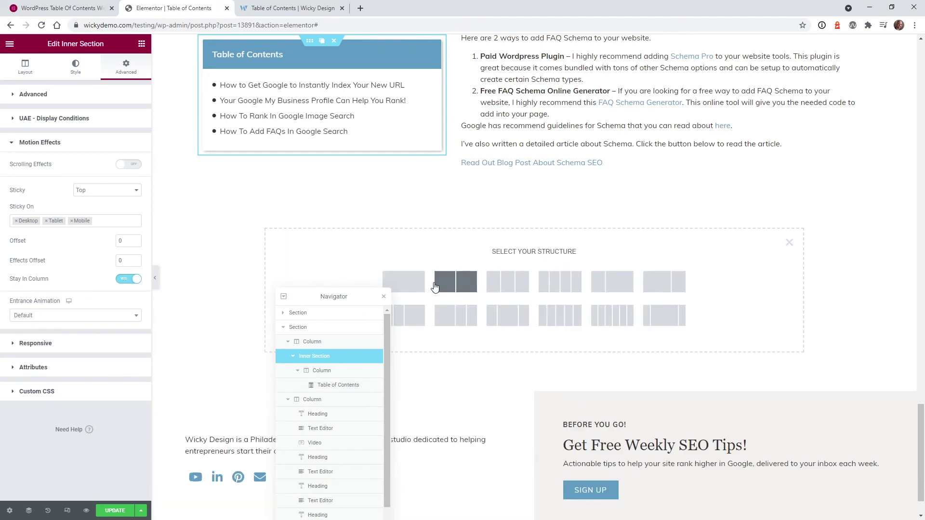
click(419, 286)
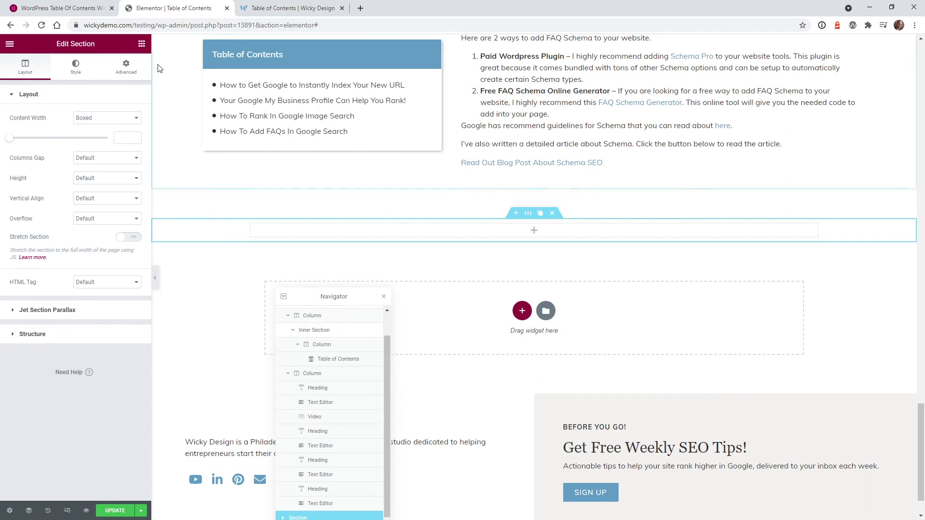
- Place a Spacer widget in the new single-column section and set its space to 600 px
click(141, 45)
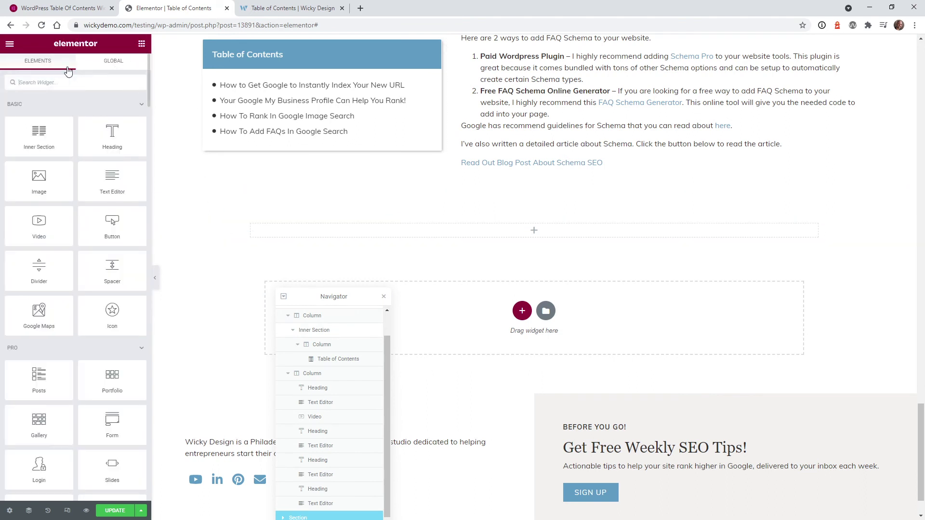
text(spa)
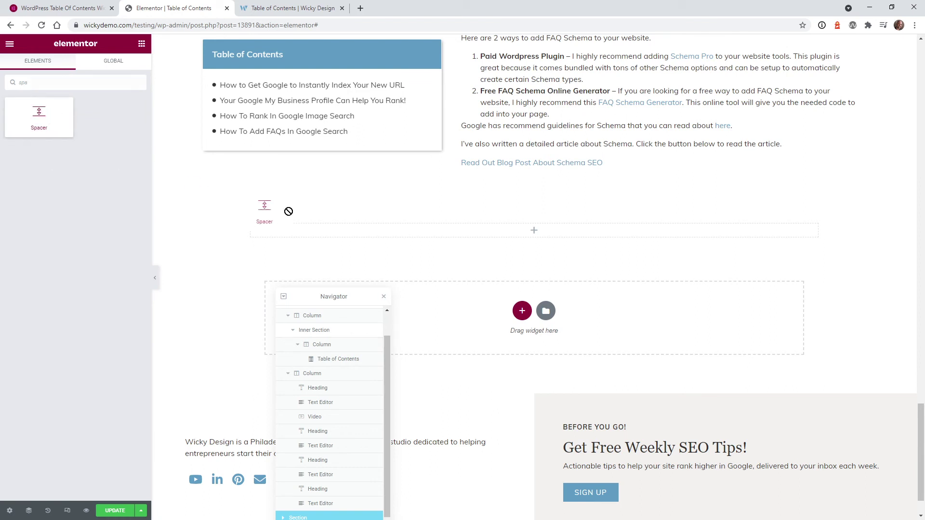
drag(289, 211, 386, 231)
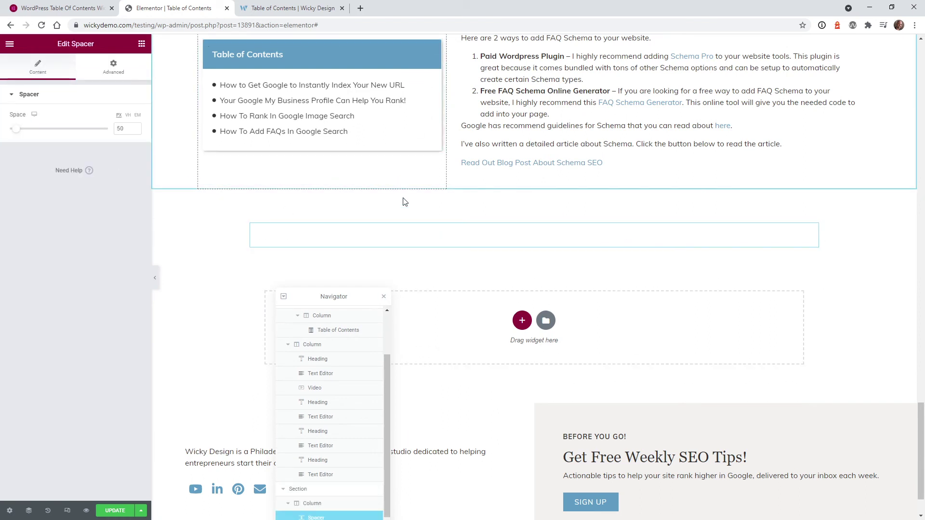
drag(13, 130, 109, 140)
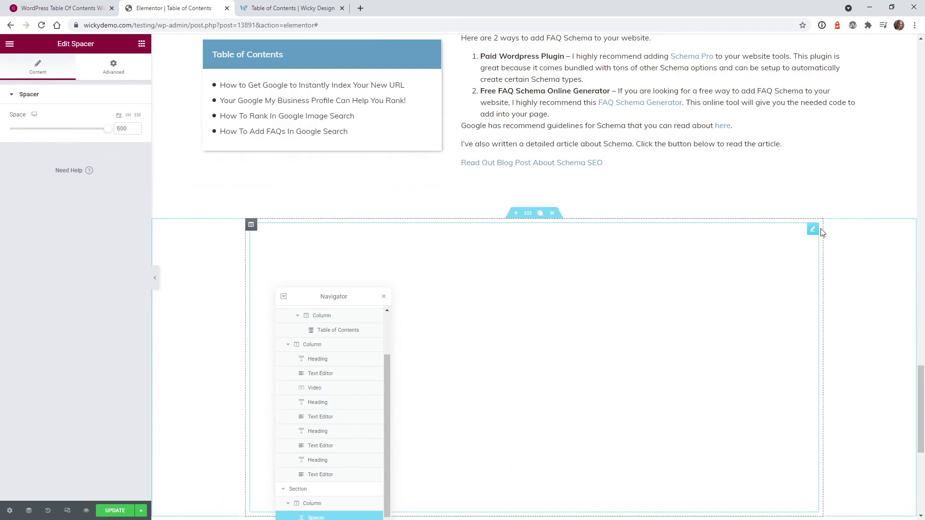
- Close the Navigator and check how the sticky table of contents follows the article down to the spacer section
drag(920, 371, 913, 89)
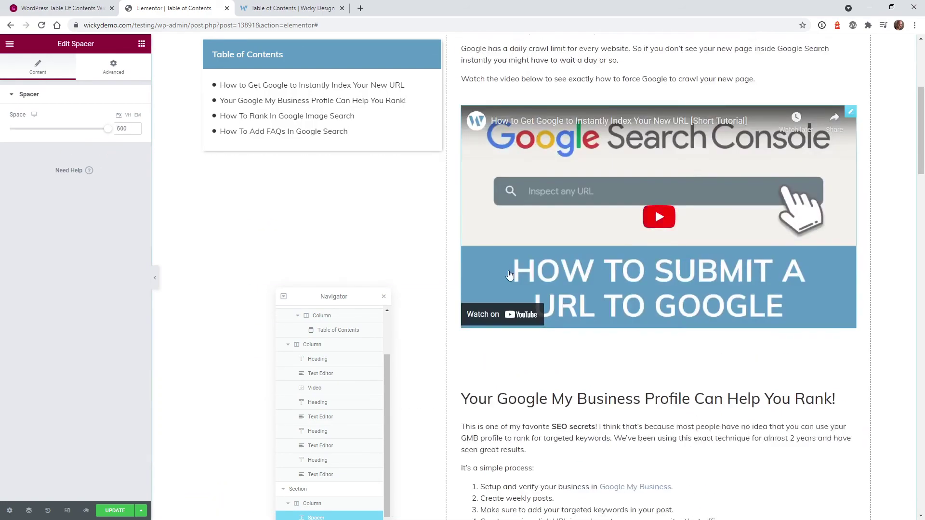
click(384, 297)
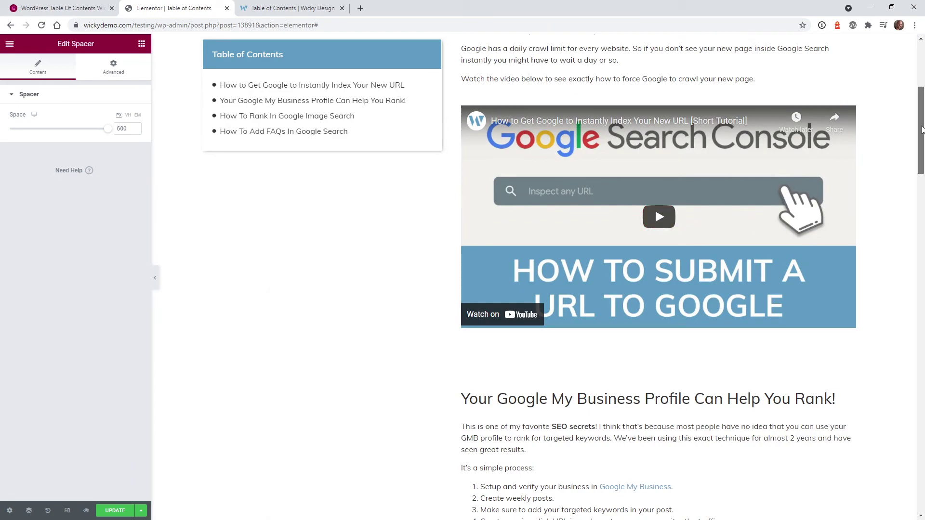
drag(918, 126, 911, 413)
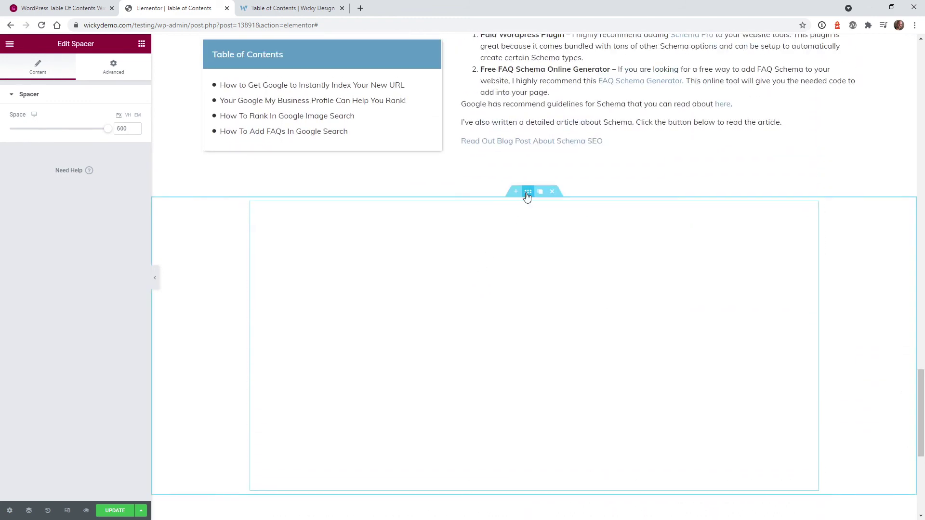
- Give the spacer section a Classic background in the global Secondary color
click(528, 192)
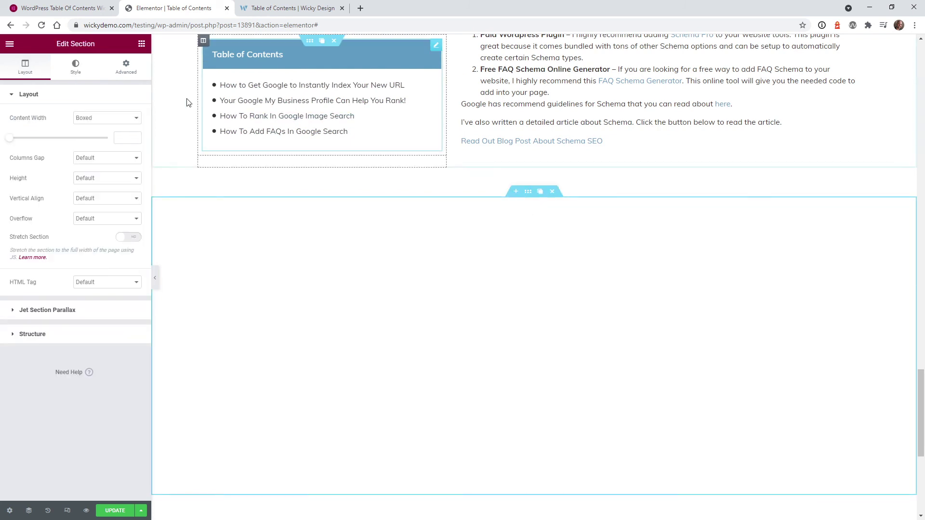
click(76, 70)
click(96, 138)
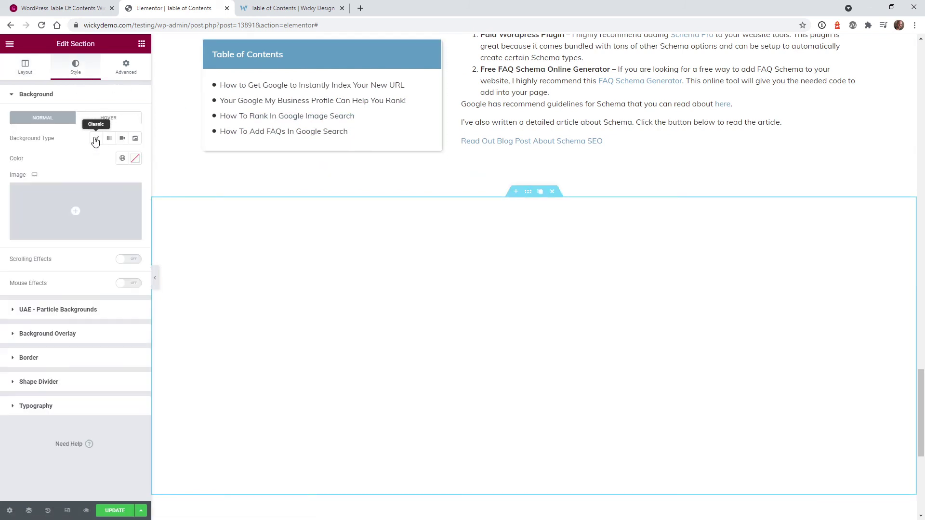
click(123, 158)
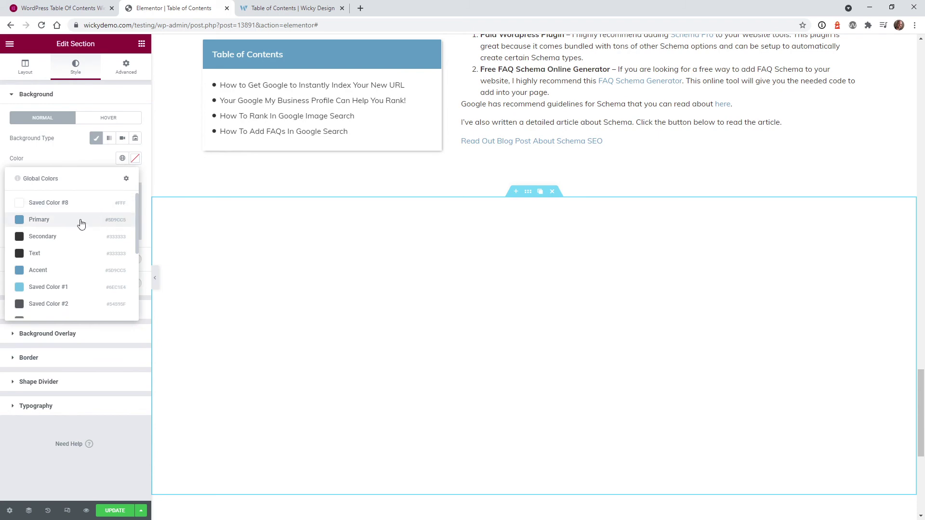
click(75, 237)
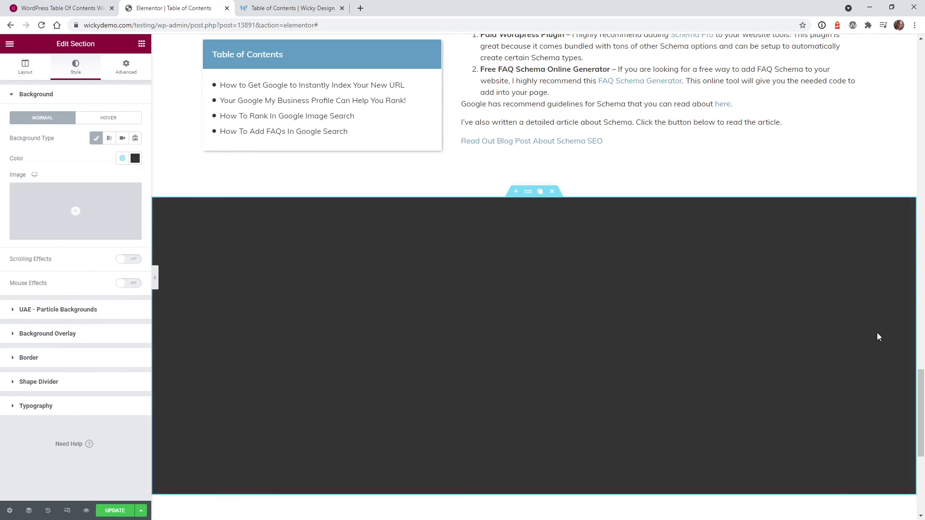
- Try the table of contents' inner section with Stay in Column off while scrolling towards the dark section, and switch the option back on
mouse_move(920, 397)
mouse_down()
mouse_move(920, 270)
mouse_move(921, 401)
mouse_up()
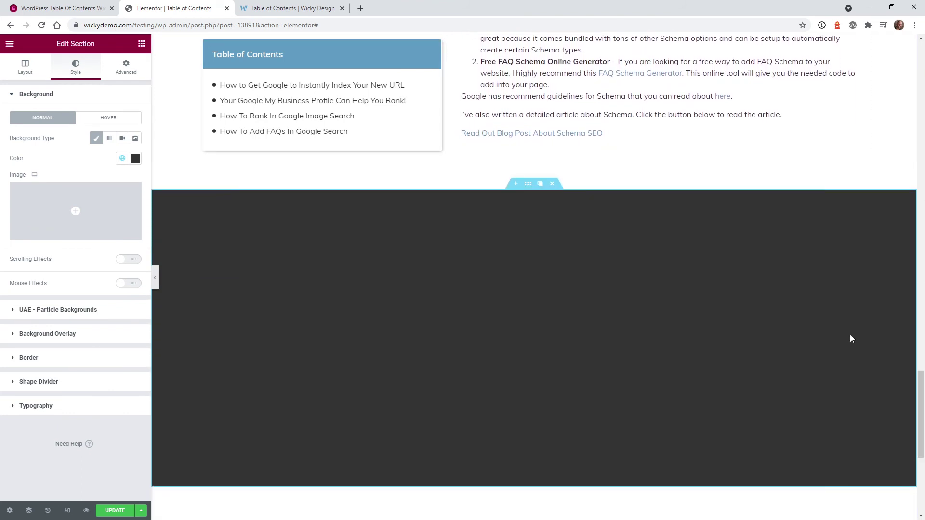
drag(918, 404, 901, 269)
scroll(902, 270, up, 15)
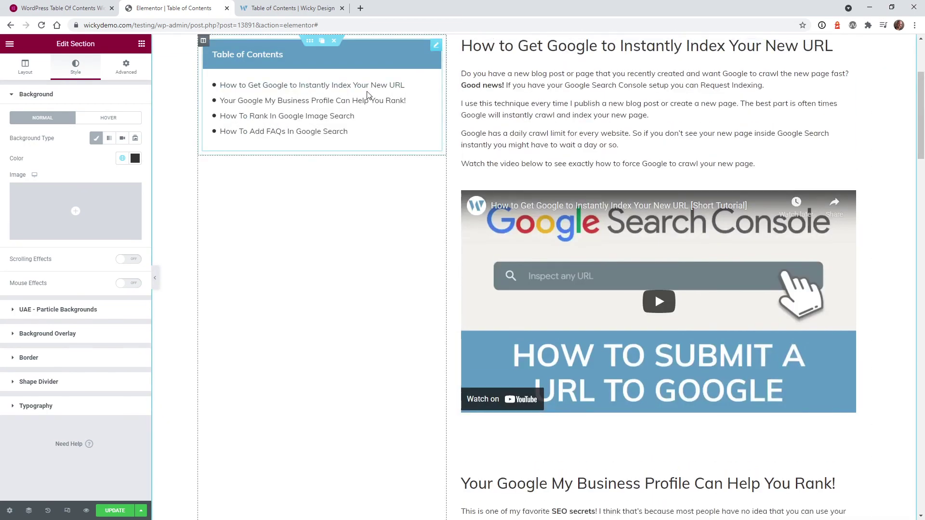
scroll(368, 97, up, 3)
click(312, 191)
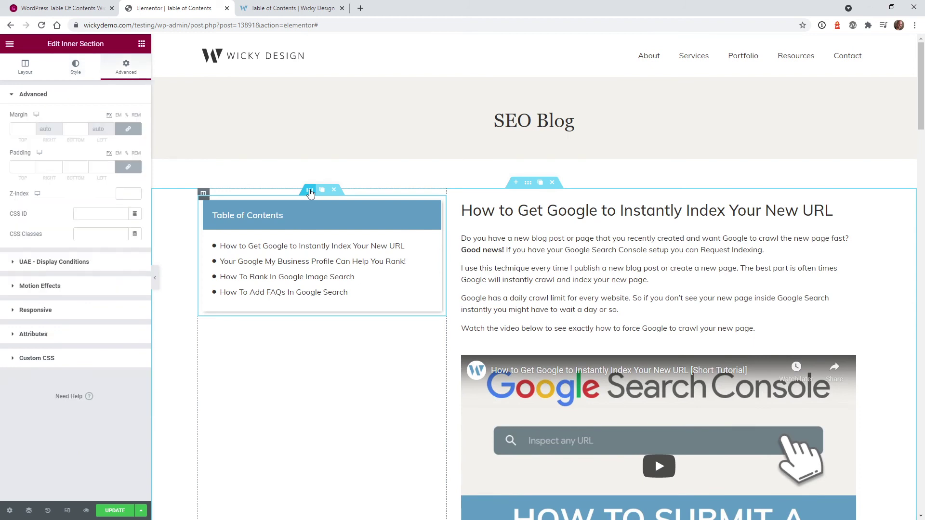
click(74, 286)
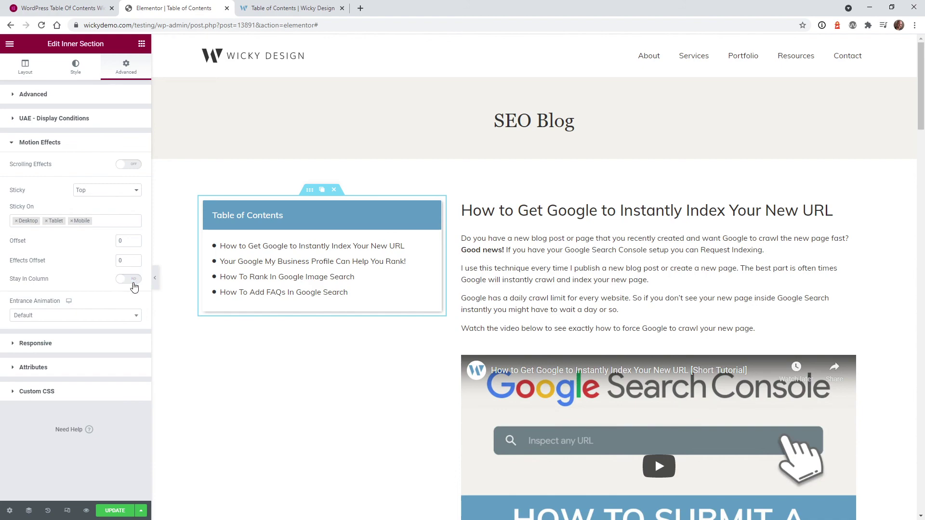
drag(921, 108, 920, 412)
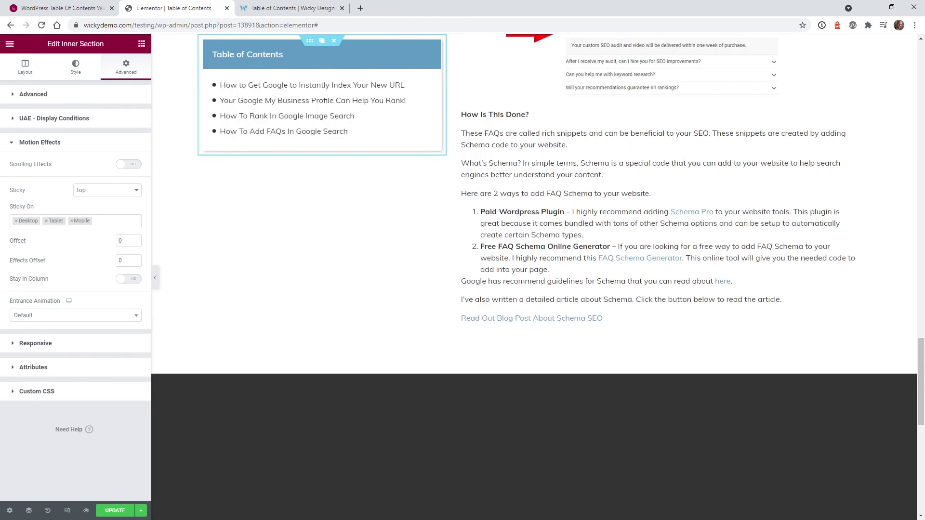
click(128, 279)
scroll(814, 325, down, 3)
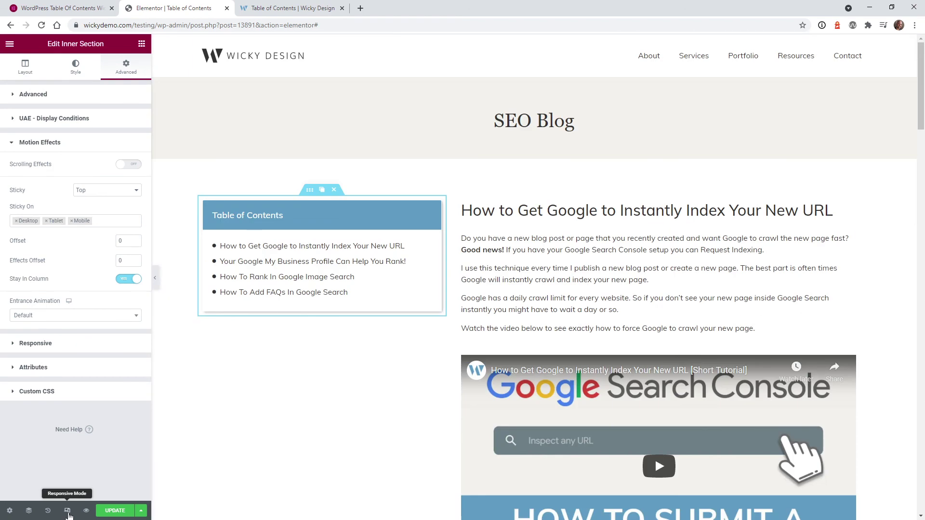
- Preview the page in mobile responsive mode and check the table of contents there
click(68, 511)
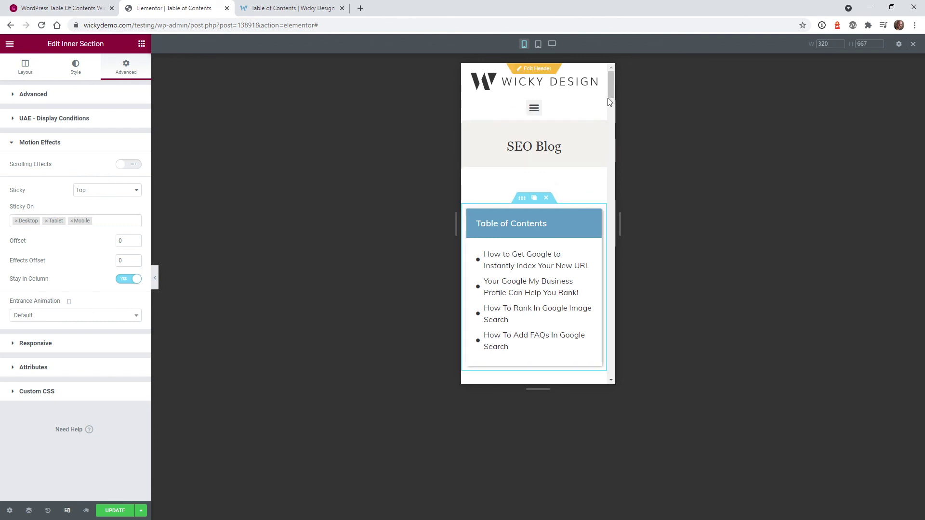
drag(610, 87, 610, 94)
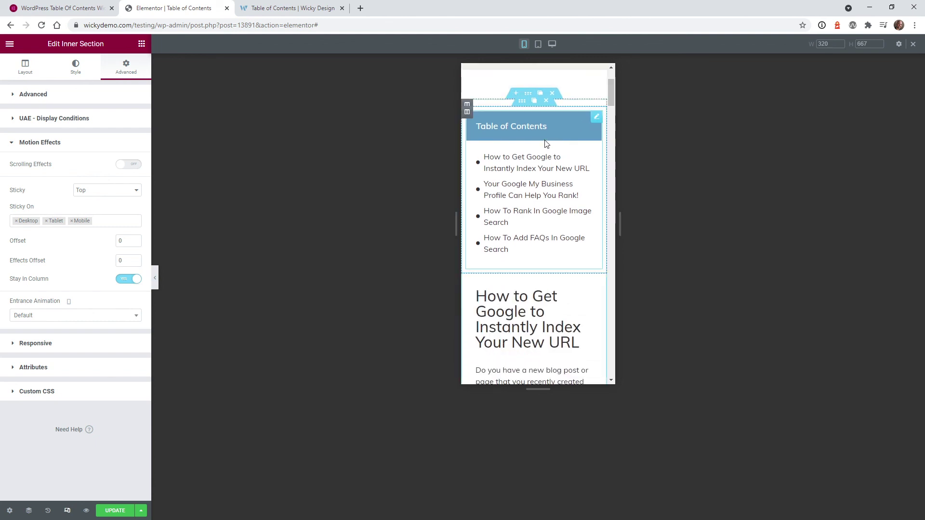
- Enable Minimize Box for the Table of Contents widget and set Minimized On to Mobile (< 768px)
click(597, 117)
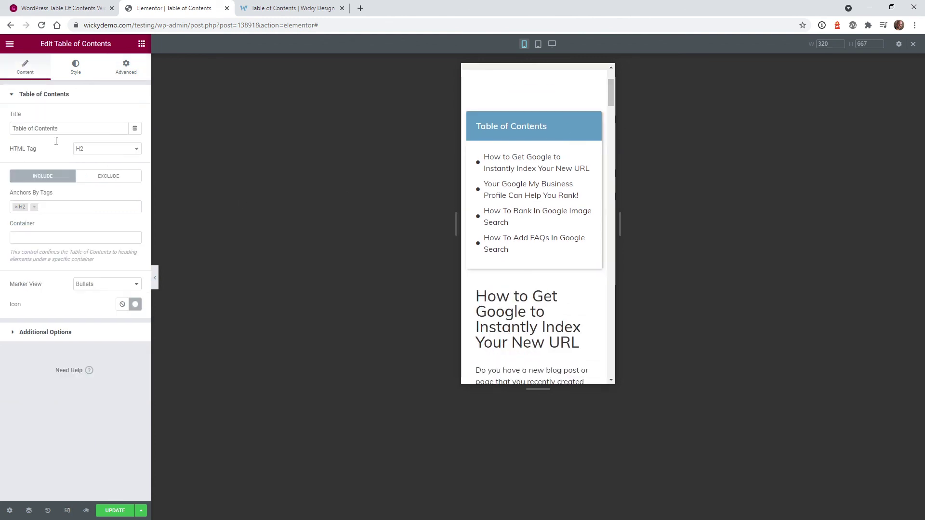
click(43, 333)
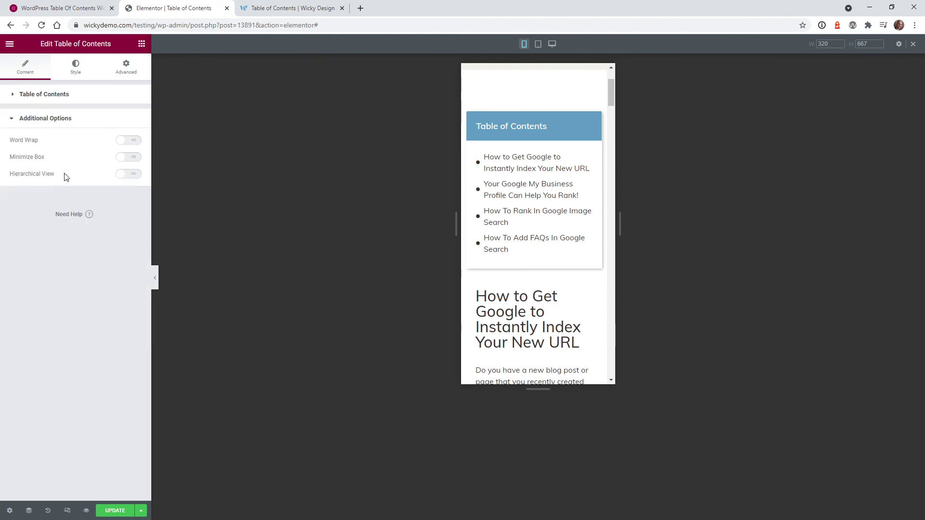
click(127, 158)
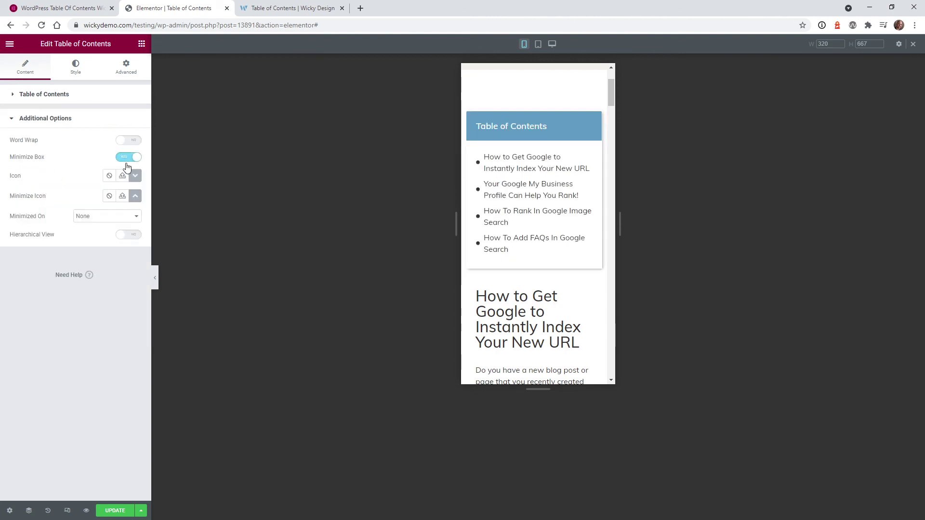
click(92, 220)
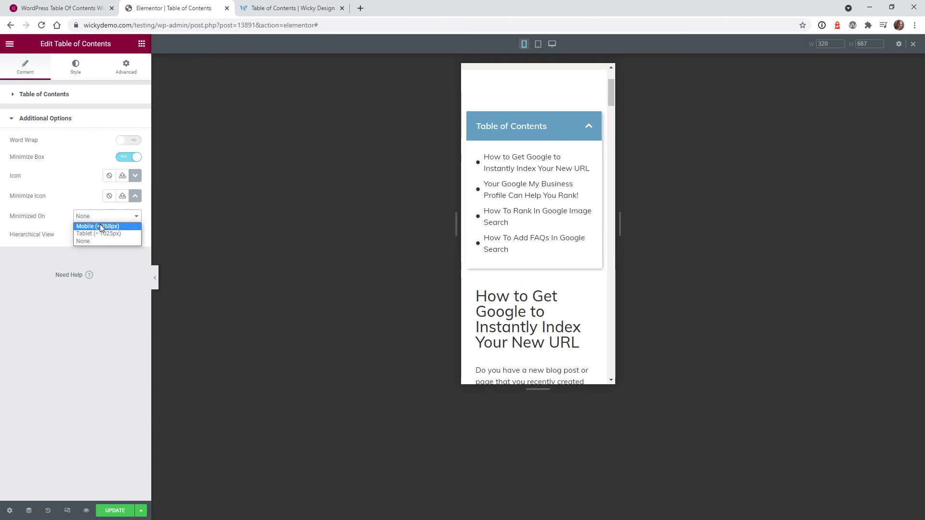
click(100, 226)
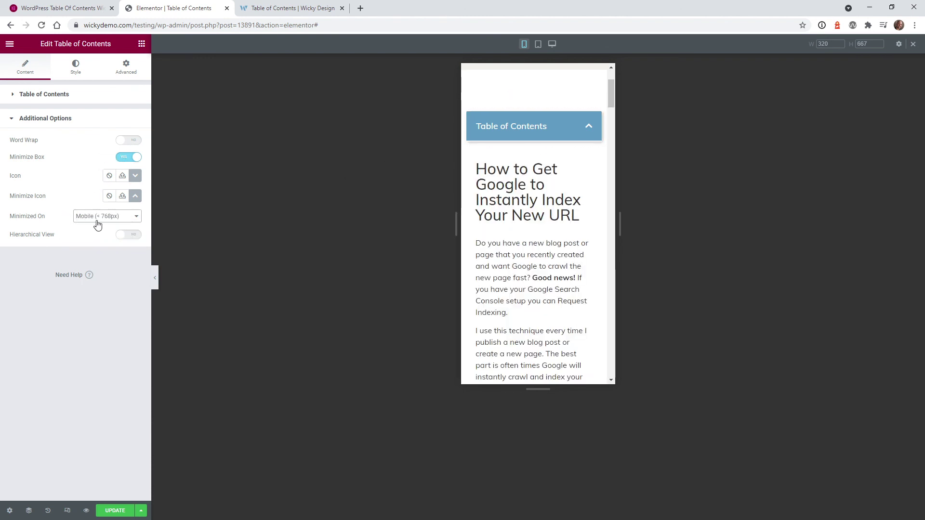
- Test expanding and collapsing the table of contents in the mobile preview, and turn Minimize Box off
click(589, 127)
click(589, 126)
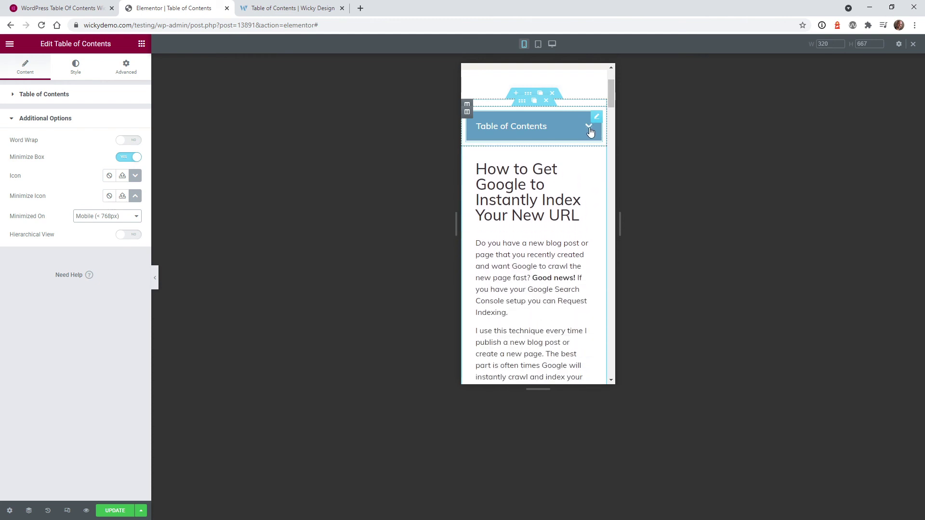
click(589, 127)
click(589, 126)
click(127, 159)
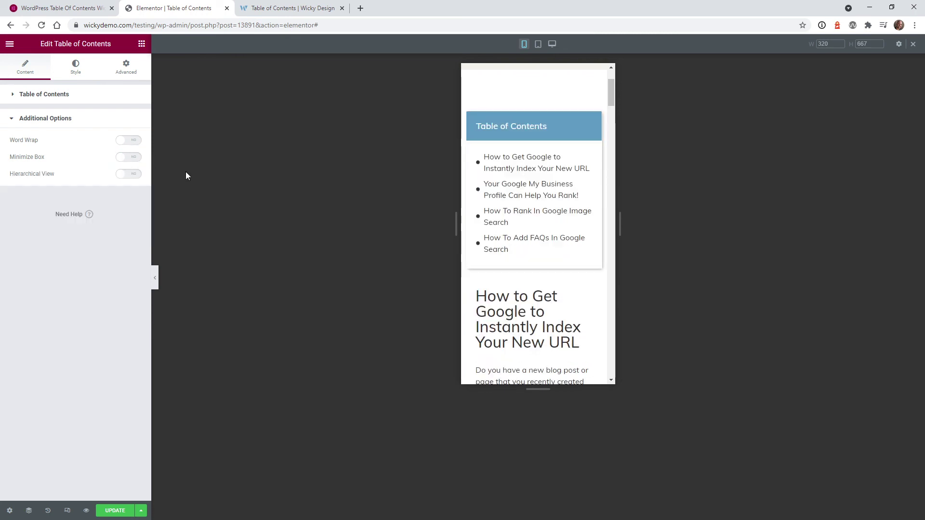